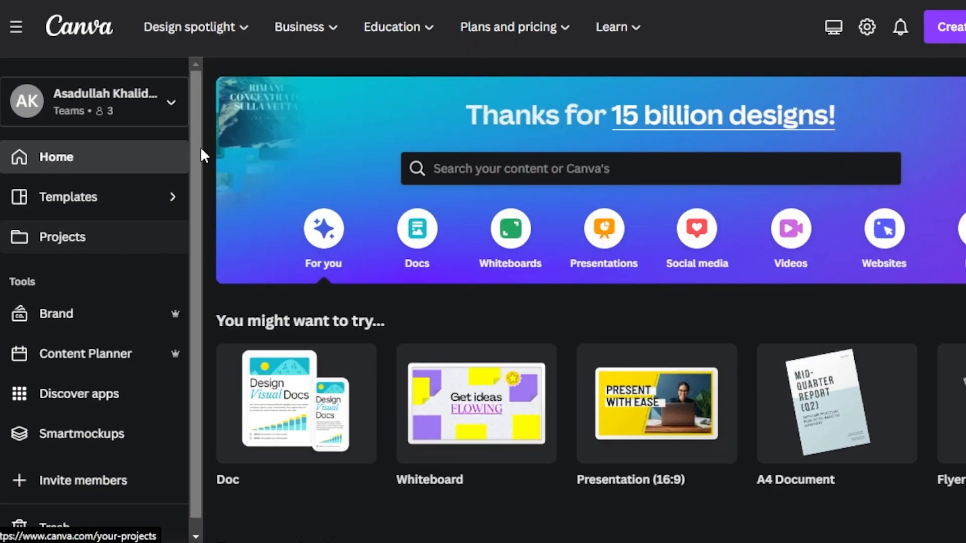
{"action": "mouse_move", "coordinate": [194, 119]}
{"action": "left_mouse_down"}
{"action": "mouse_move", "coordinate": [190, 186]}
{"action": "mouse_move", "coordinate": [189, 115]}
{"action": "left_mouse_up"}
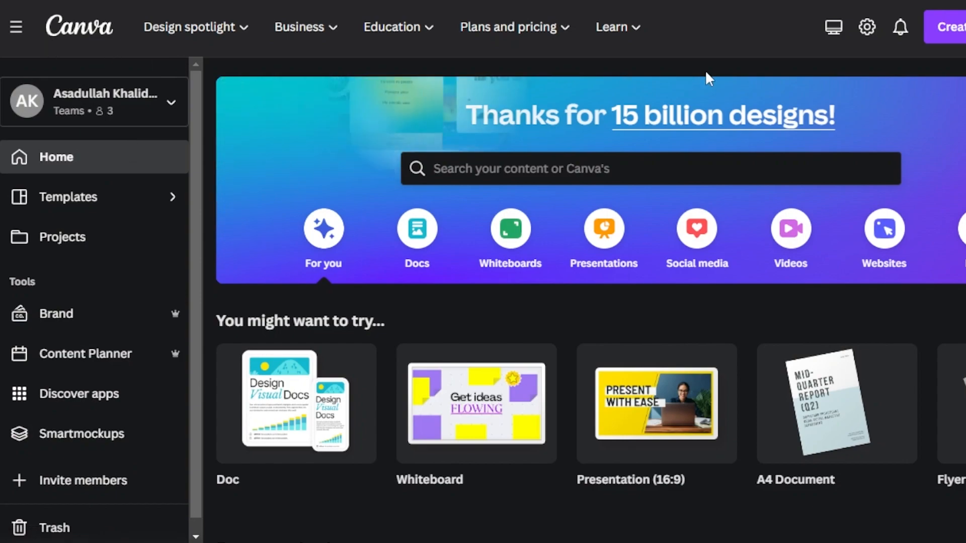
{"action": "scroll", "coordinate": [511, 302], "scroll_direction": "down", "scroll_amount": 5}
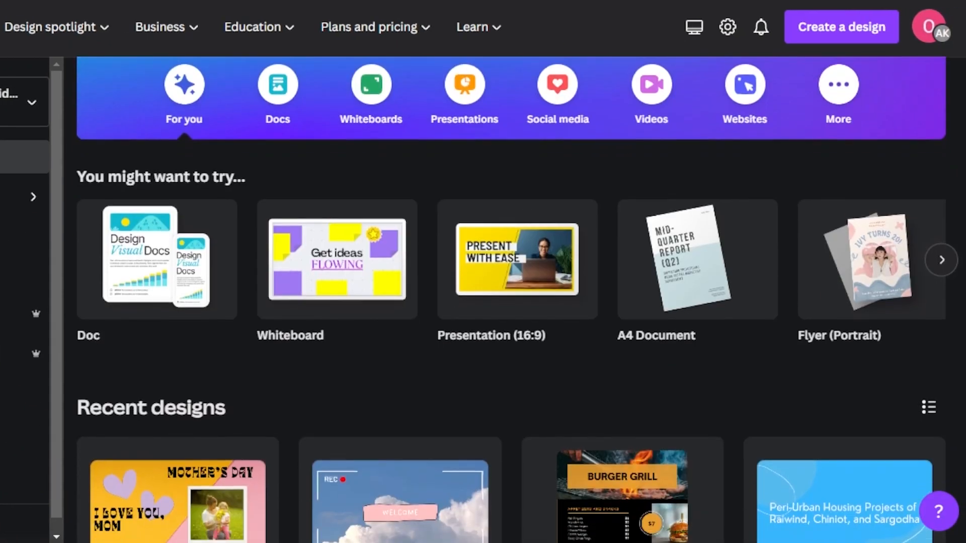
{"action": "scroll", "coordinate": [511, 302], "scroll_direction": "down", "scroll_amount": 12}
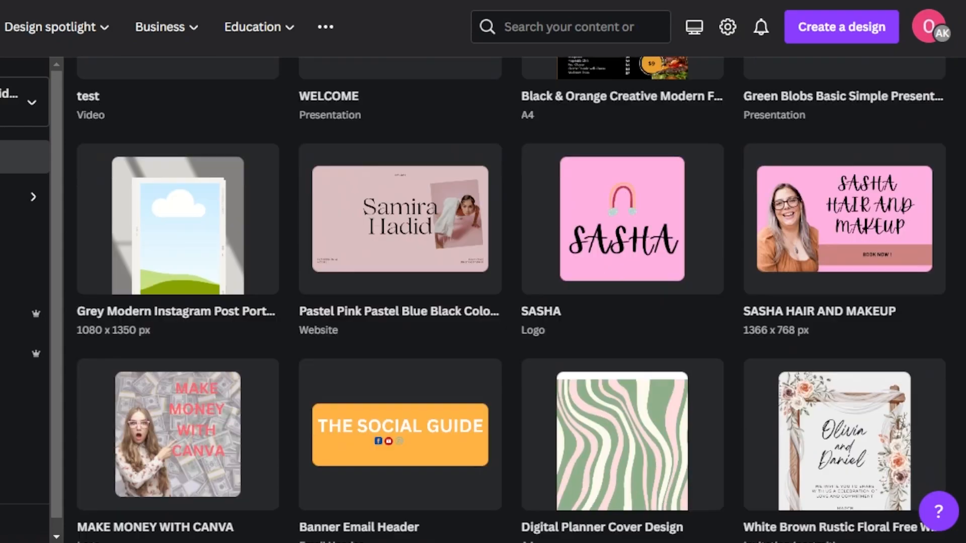
{"action": "scroll", "coordinate": [511, 302], "scroll_direction": "up", "scroll_amount": 10}
{"action": "scroll", "coordinate": [511, 301], "scroll_direction": "up", "scroll_amount": 7}
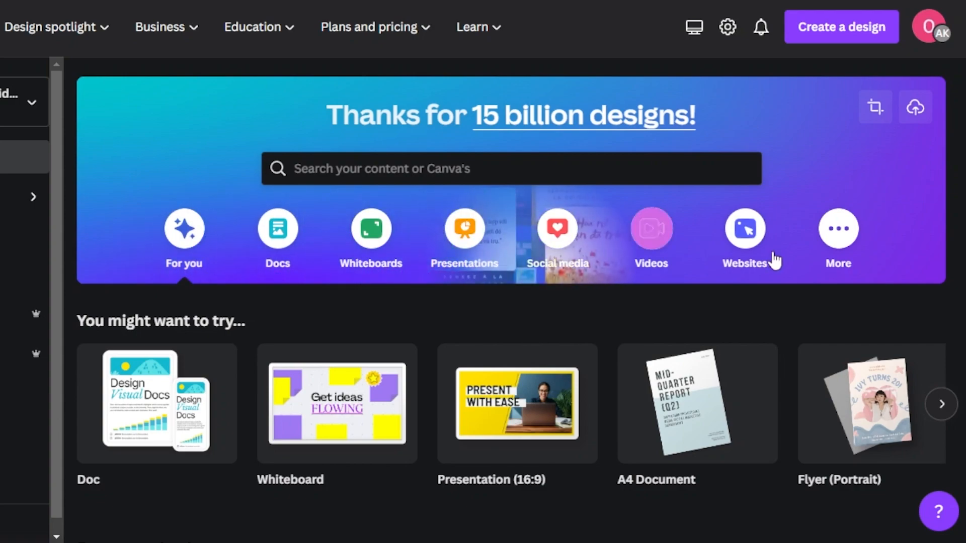
{"action": "scroll", "coordinate": [511, 302], "scroll_direction": "down", "scroll_amount": 5}
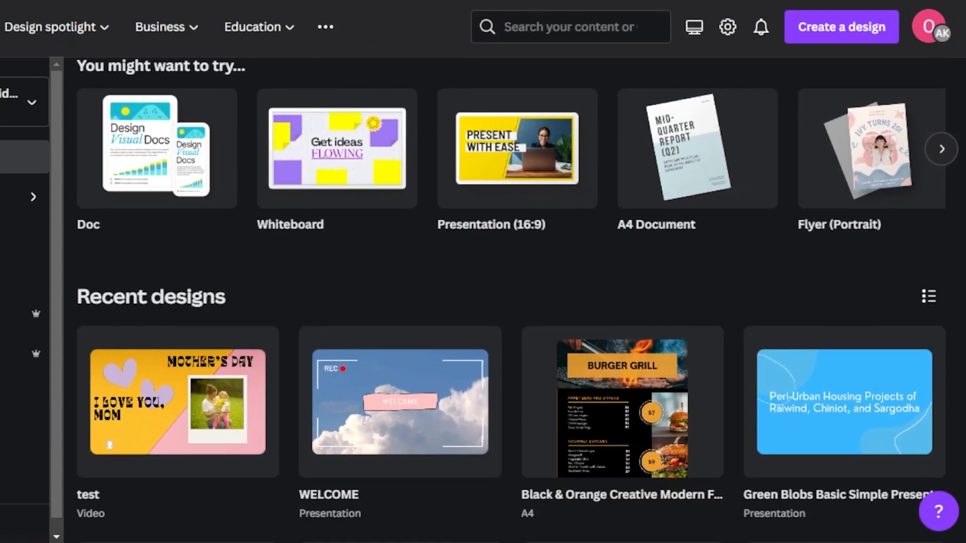
{"action": "scroll", "coordinate": [511, 301], "scroll_direction": "up", "scroll_amount": 5}
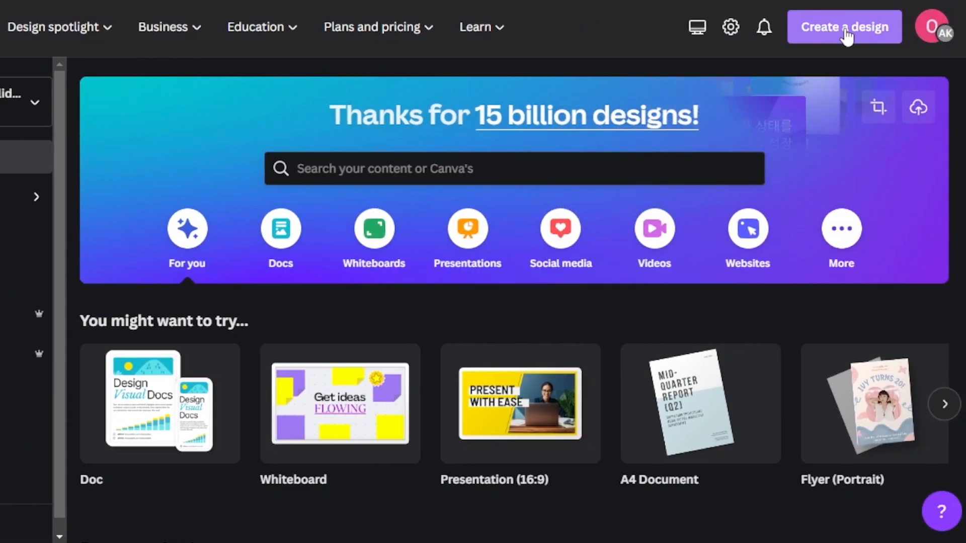
Step: View the custom size options for a new design and search the templates for "thumbnail"
{"action": "left_click", "coordinate": [935, 31]}
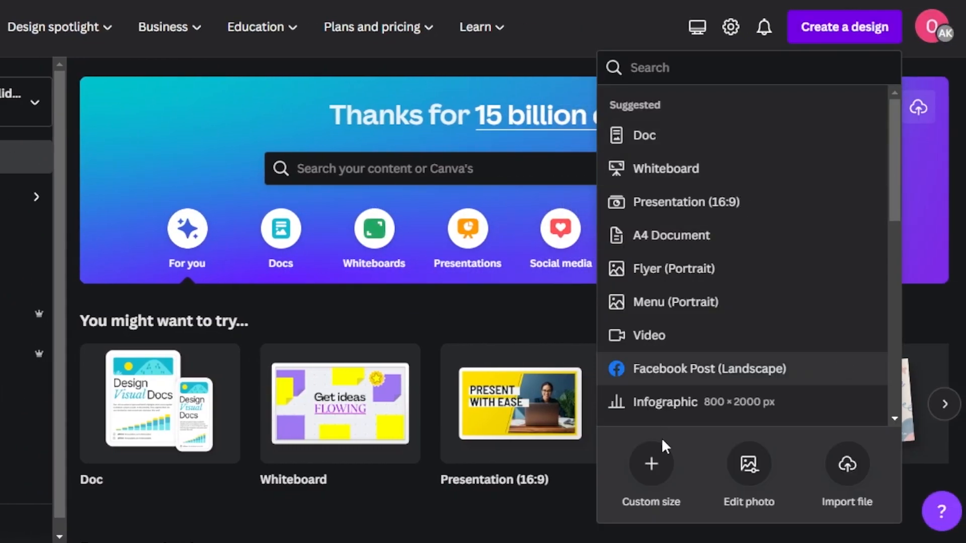
{"action": "left_click", "coordinate": [651, 478]}
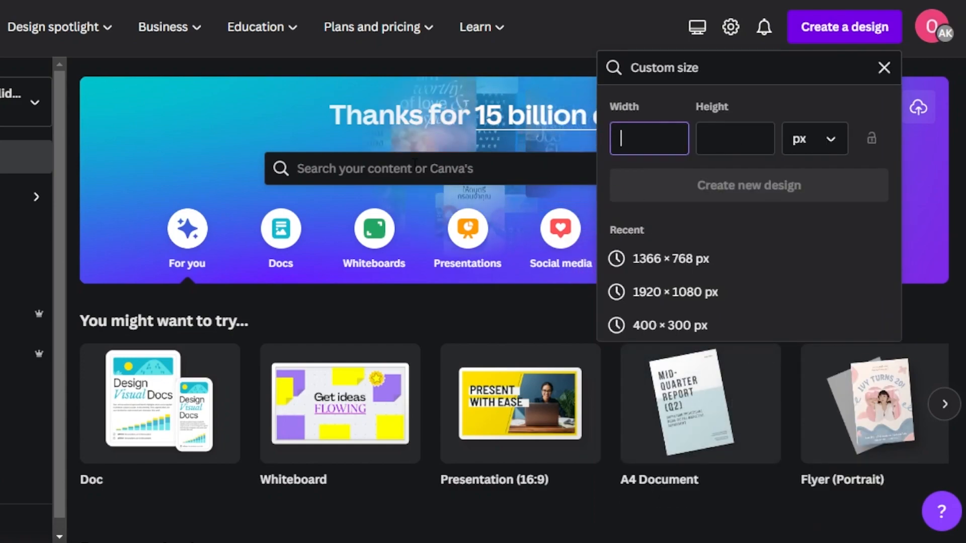
{"action": "left_click", "coordinate": [414, 166]}
{"action": "type", "text": "thu"}
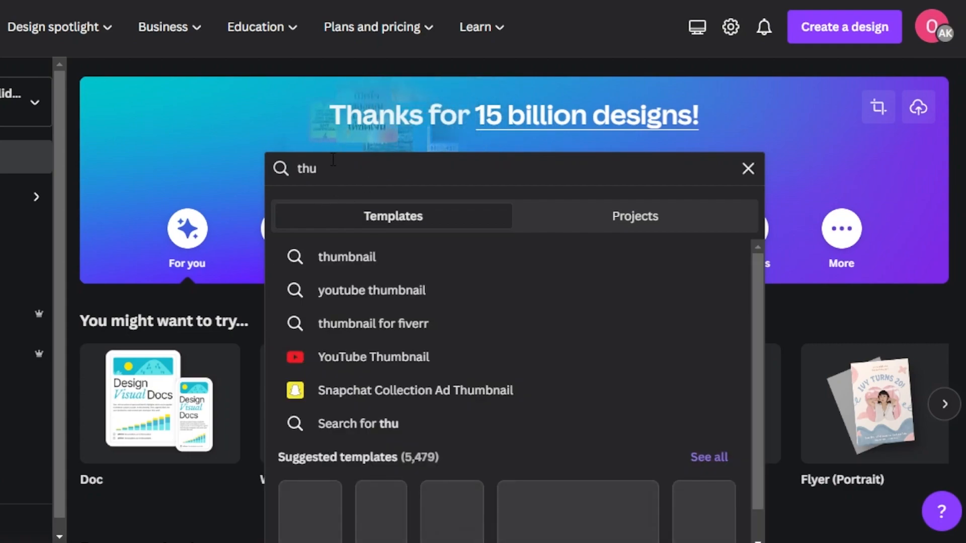
{"action": "left_click", "coordinate": [367, 259]}
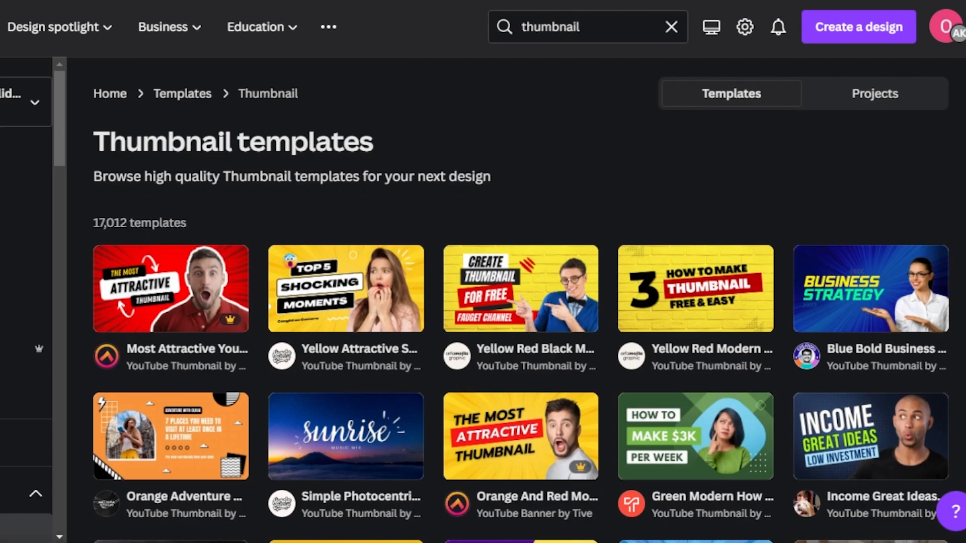
Step: Browse the thumbnail templates and open the red Most Attractive Youtube Thumbnail template in the editor
{"action": "scroll", "coordinate": [521, 298], "scroll_direction": "down", "scroll_amount": 5}
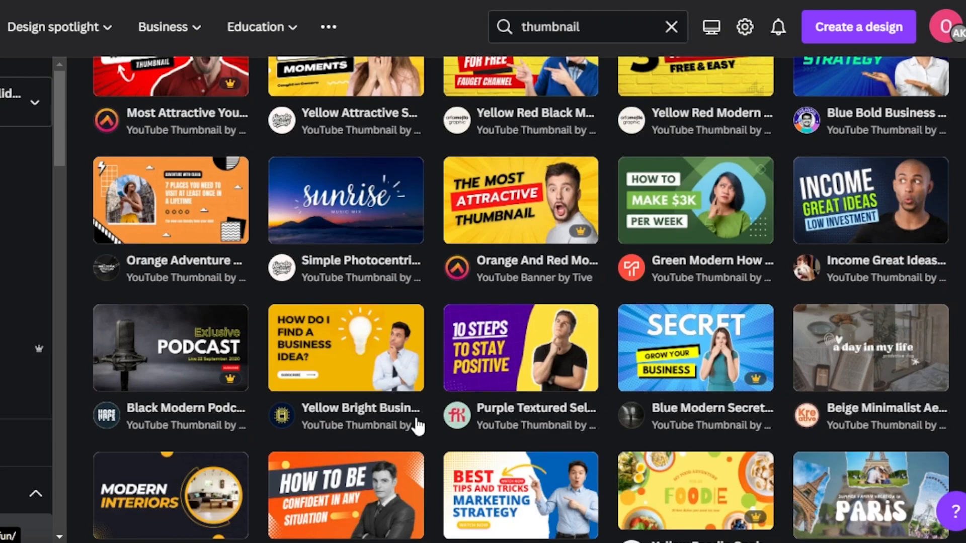
{"action": "scroll", "coordinate": [521, 299], "scroll_direction": "down", "scroll_amount": 1}
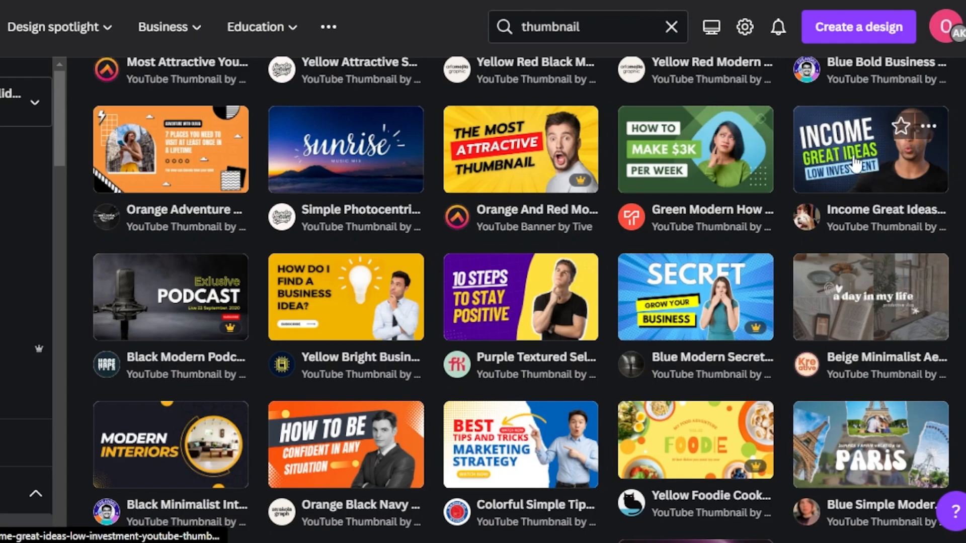
{"action": "scroll", "coordinate": [365, 289], "scroll_direction": "down", "scroll_amount": 3}
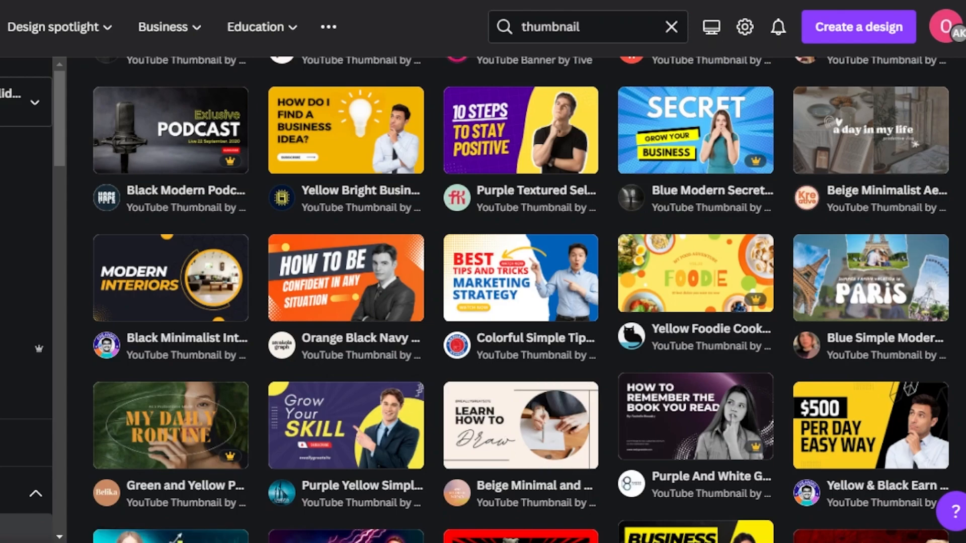
{"action": "scroll", "coordinate": [521, 299], "scroll_direction": "down", "scroll_amount": 1}
{"action": "scroll", "coordinate": [521, 300], "scroll_direction": "down", "scroll_amount": 7}
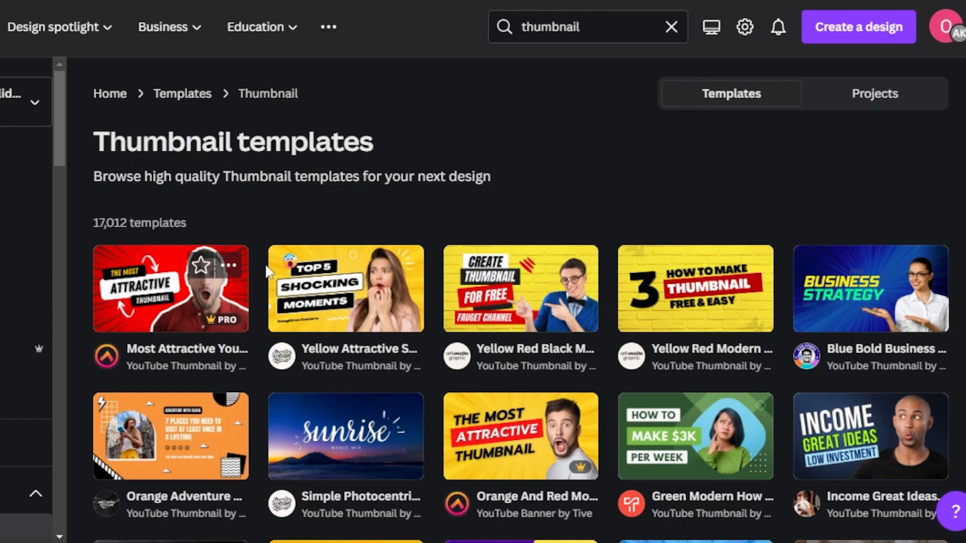
{"action": "scroll", "coordinate": [521, 300], "scroll_direction": "down", "scroll_amount": 15}
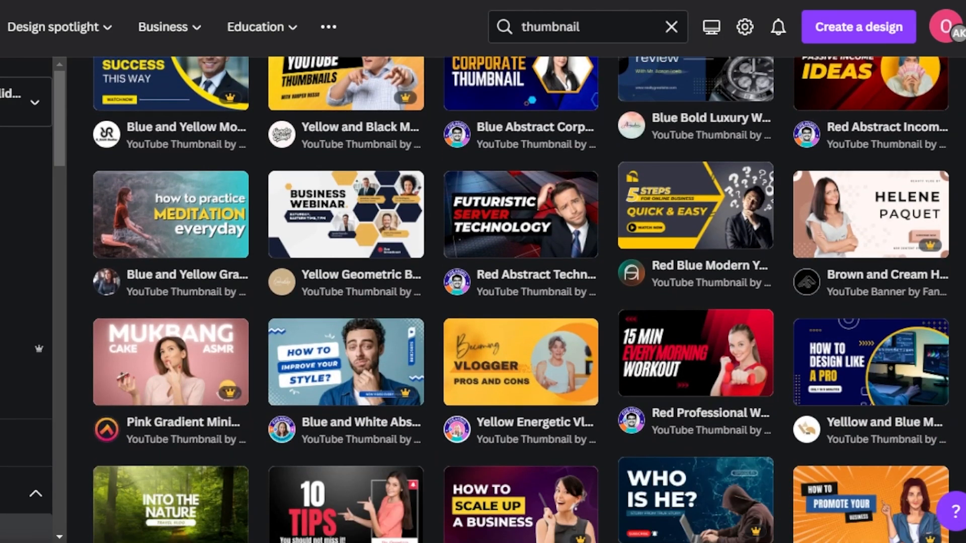
{"action": "scroll", "coordinate": [521, 299], "scroll_direction": "down", "scroll_amount": 7}
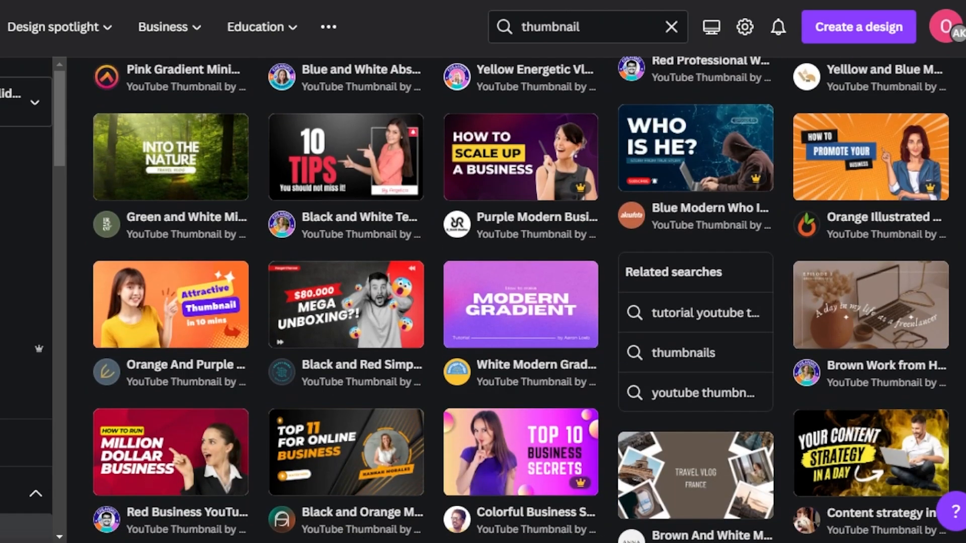
{"action": "scroll", "coordinate": [521, 300], "scroll_direction": "down", "scroll_amount": 3}
{"action": "scroll", "coordinate": [521, 299], "scroll_direction": "up", "scroll_amount": 15}
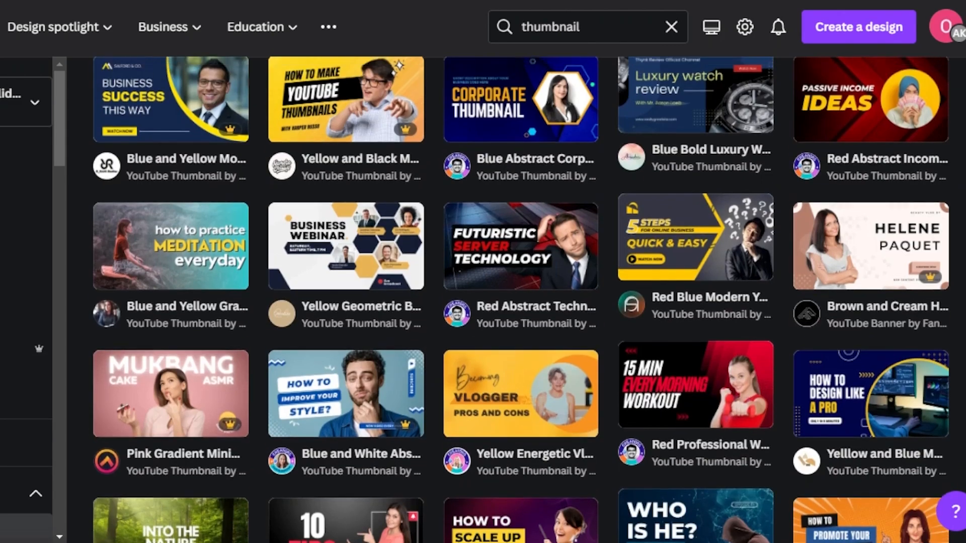
{"action": "scroll", "coordinate": [521, 299], "scroll_direction": "up", "scroll_amount": 1}
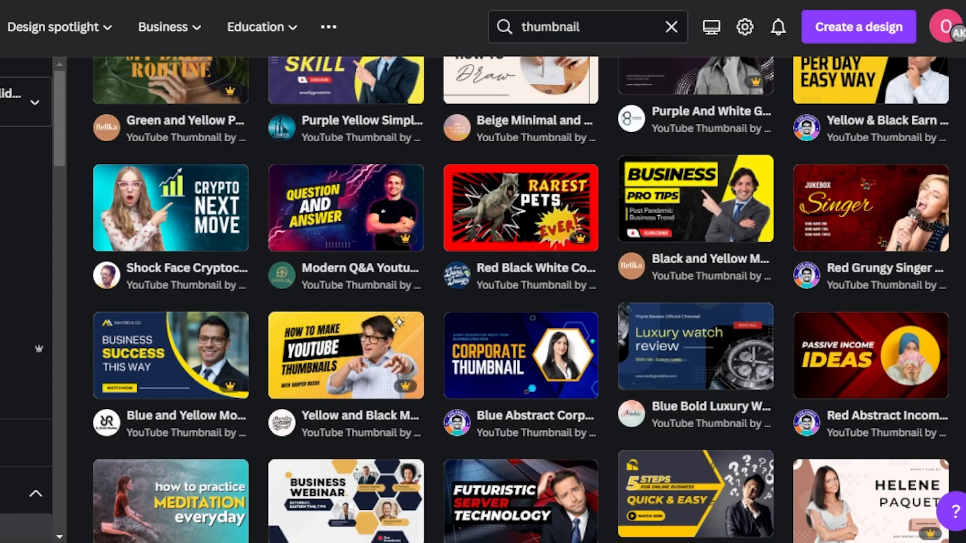
{"action": "scroll", "coordinate": [521, 298], "scroll_direction": "up", "scroll_amount": 13}
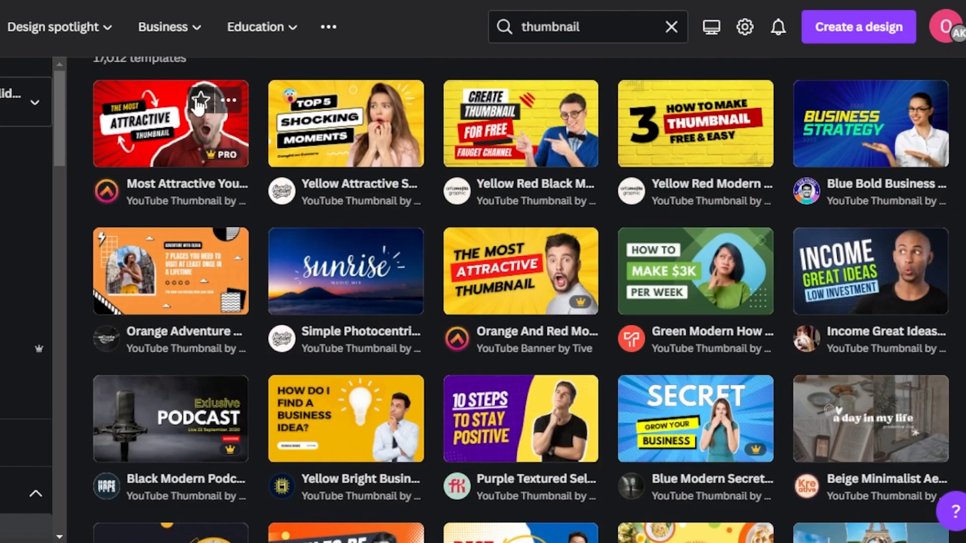
{"action": "left_click", "coordinate": [157, 137]}
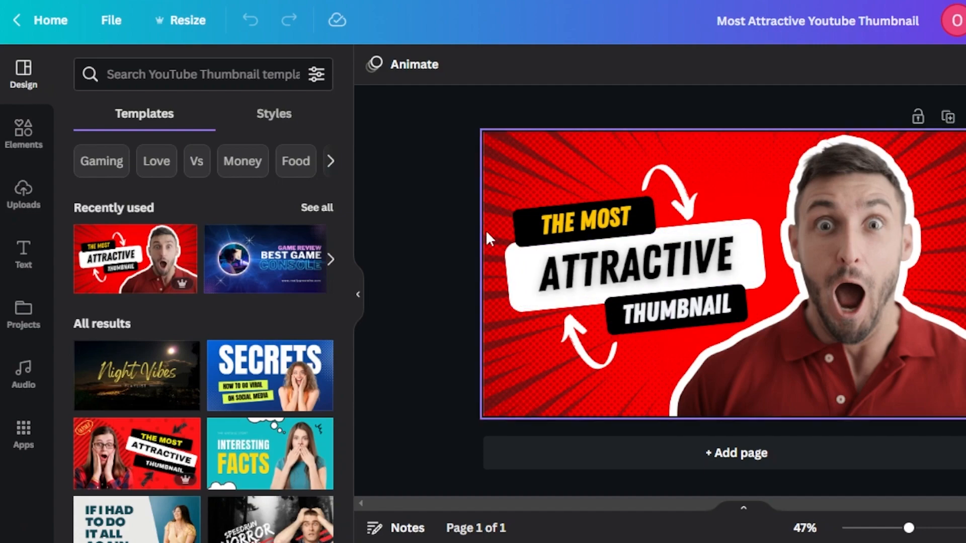
Step: Replace the yellow "THE MOST" text on the upper black banner with "TOP 10"
{"action": "left_click", "coordinate": [574, 222]}
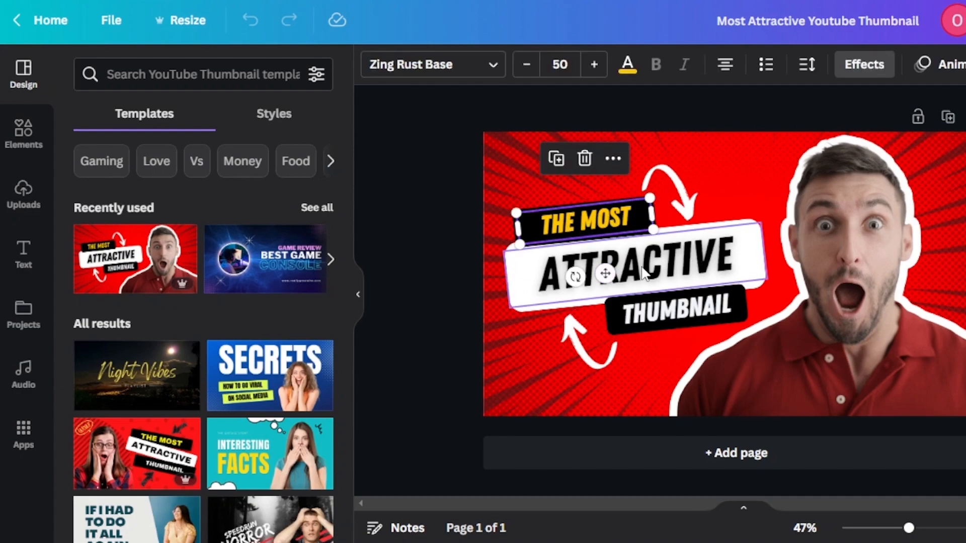
{"action": "double_click", "coordinate": [613, 229]}
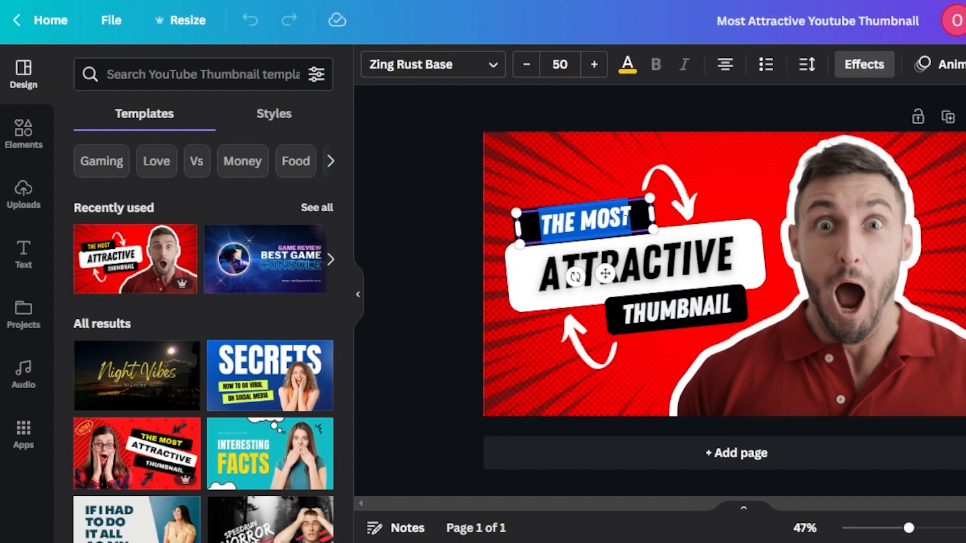
{"action": "left_click", "coordinate": [629, 218]}
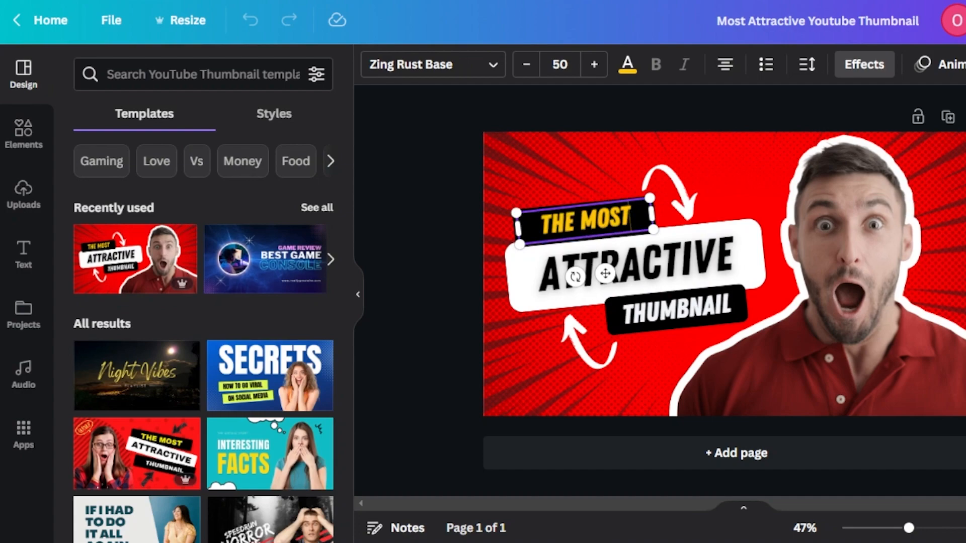
{"action": "key", "text": "BackSpace"}
{"action": "key", "text": "BackSpace"}
{"action": "key", "text": "BackSpace"}
{"action": "key", "text": "BackSpace"}
{"action": "key", "text": "BackSpace"}
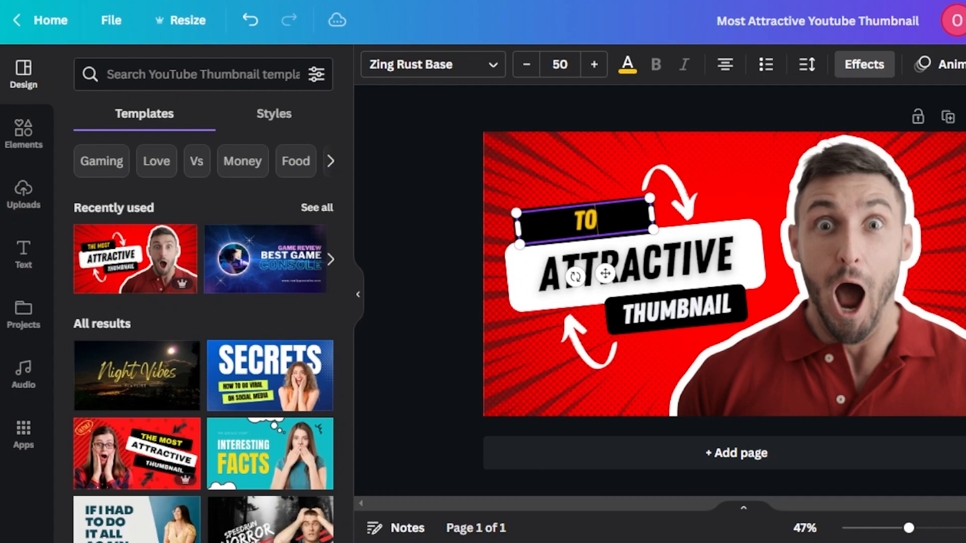
Step: Replace the "ATTRACTIVE" text with "SEO SOFTWARES" and resize it to fit on one line across the white banner
{"action": "left_click", "coordinate": [746, 263]}
{"action": "type", "text": "SEO"}
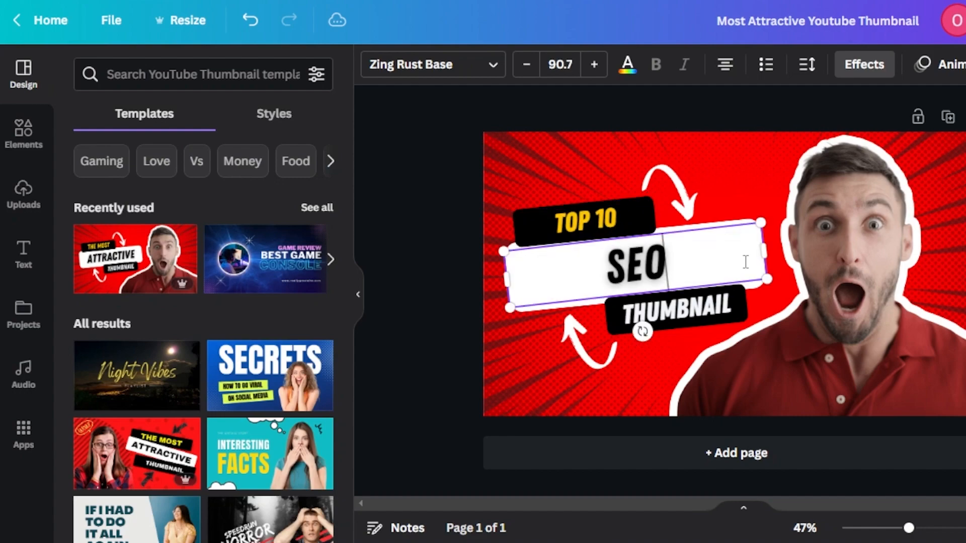
{"action": "key", "text": "Return"}
{"action": "type", "text": "SOFTWARES"}
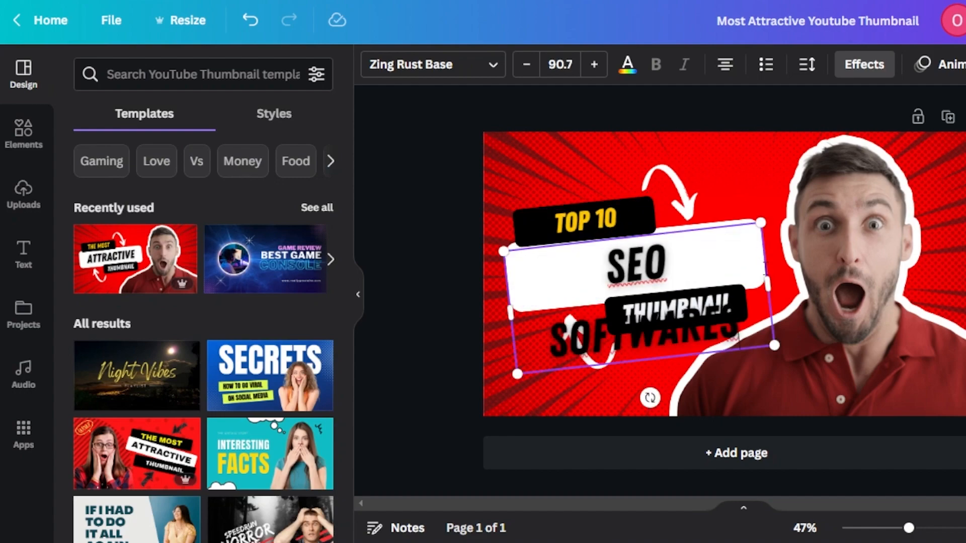
{"action": "left_click_drag", "start_coordinate": [771, 285], "coordinate": [811, 275]}
{"action": "left_click_drag", "start_coordinate": [744, 220], "coordinate": [765, 230]}
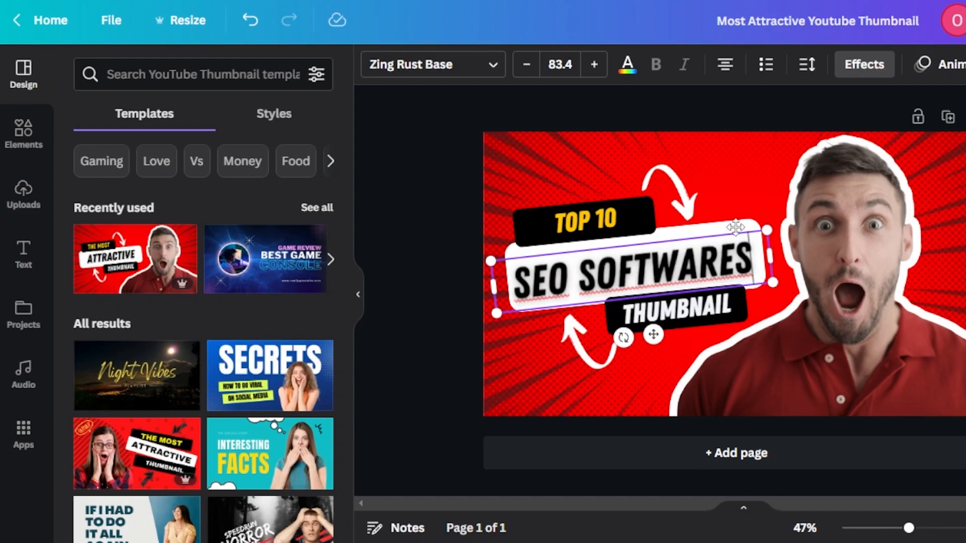
Step: Try to replace the "THUMBNAIL" text on the lower black banner by deleting it and adding a new heading
{"action": "left_click", "coordinate": [727, 316]}
{"action": "left_click", "coordinate": [726, 316]}
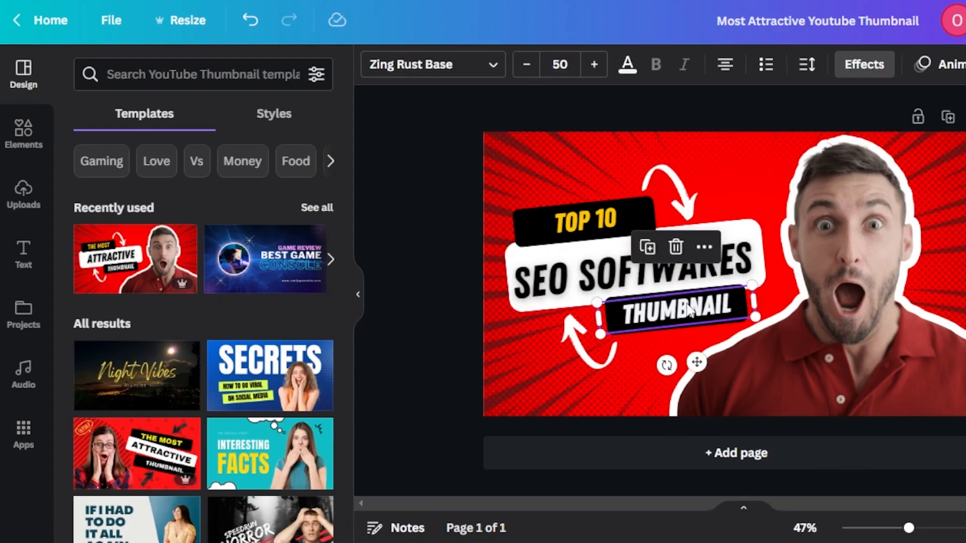
{"action": "left_click", "coordinate": [675, 250]}
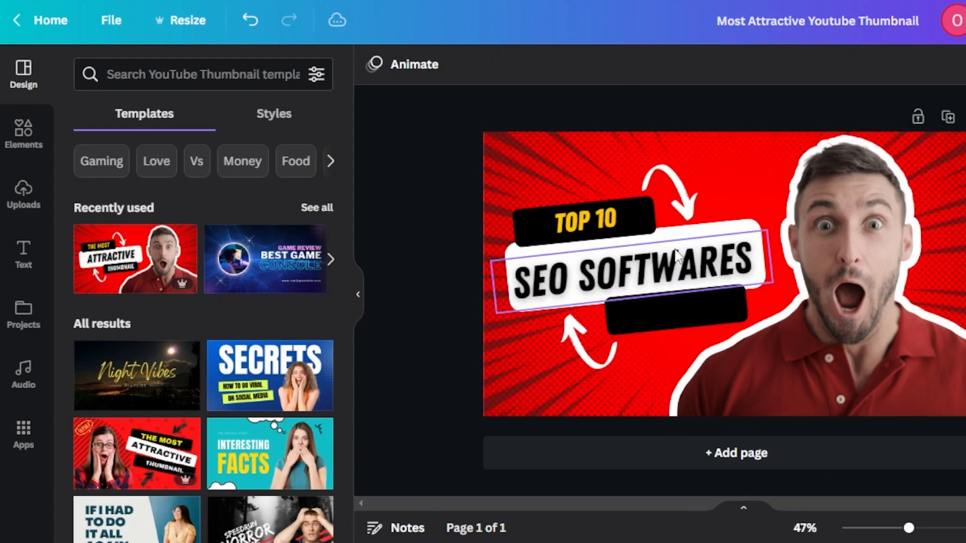
{"action": "left_click", "coordinate": [668, 310]}
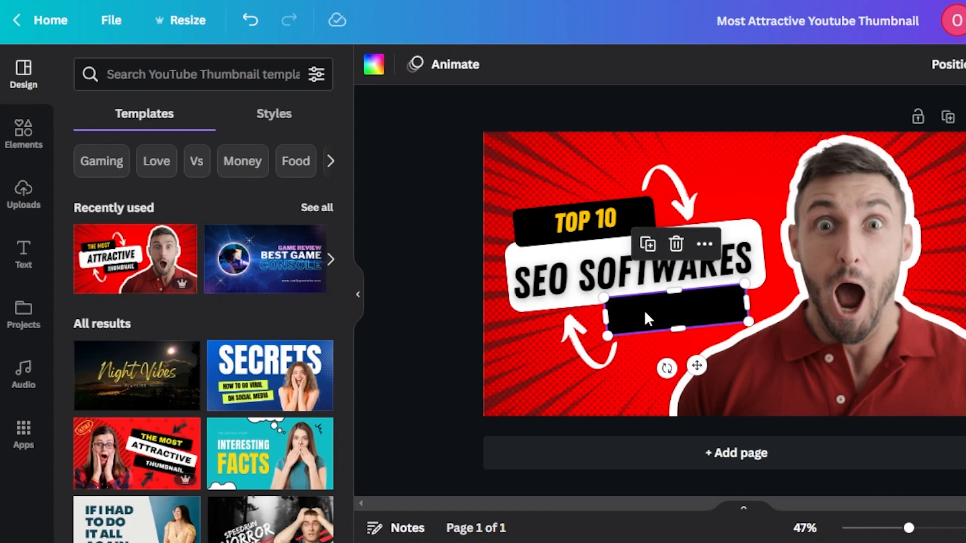
{"action": "left_click", "coordinate": [23, 254]}
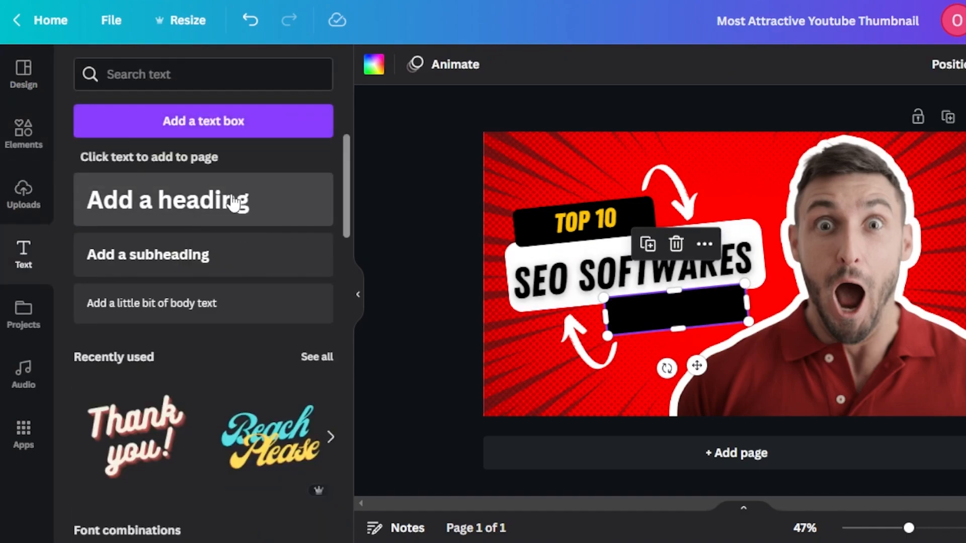
{"action": "left_click", "coordinate": [233, 201]}
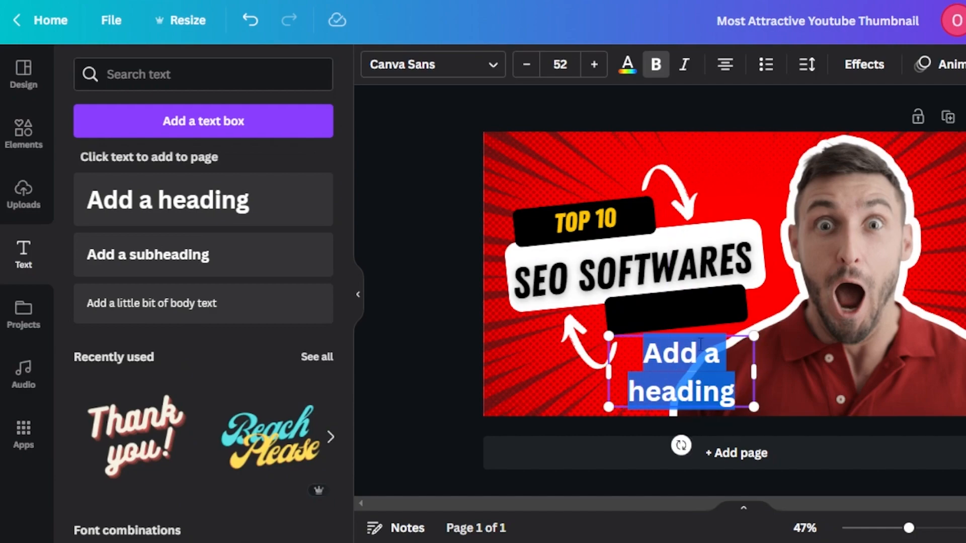
Step: Undo the added heading and the text deletion, and change the restored "THUMBNAIL" text to "REVIEW"
{"action": "left_click", "coordinate": [250, 21]}
{"action": "left_click", "coordinate": [252, 23]}
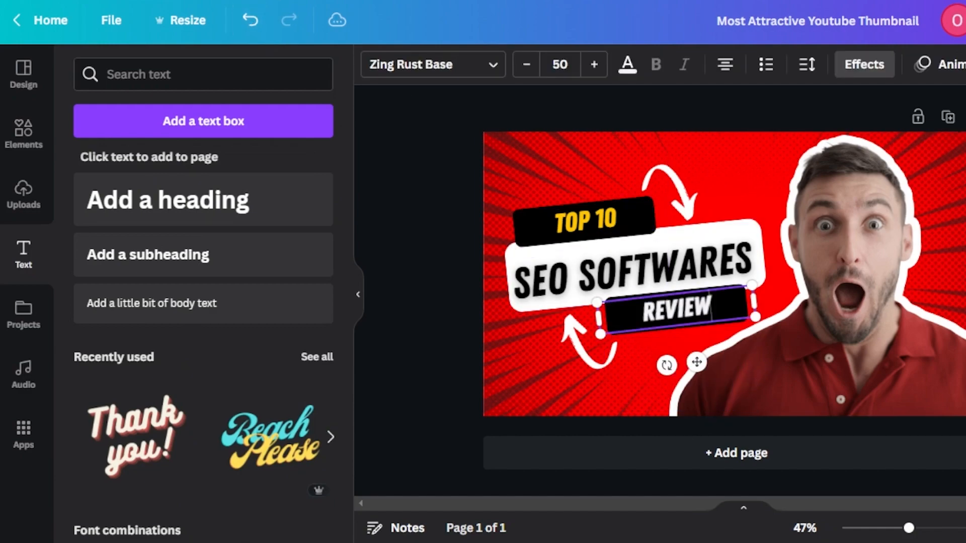
{"action": "left_click", "coordinate": [963, 312]}
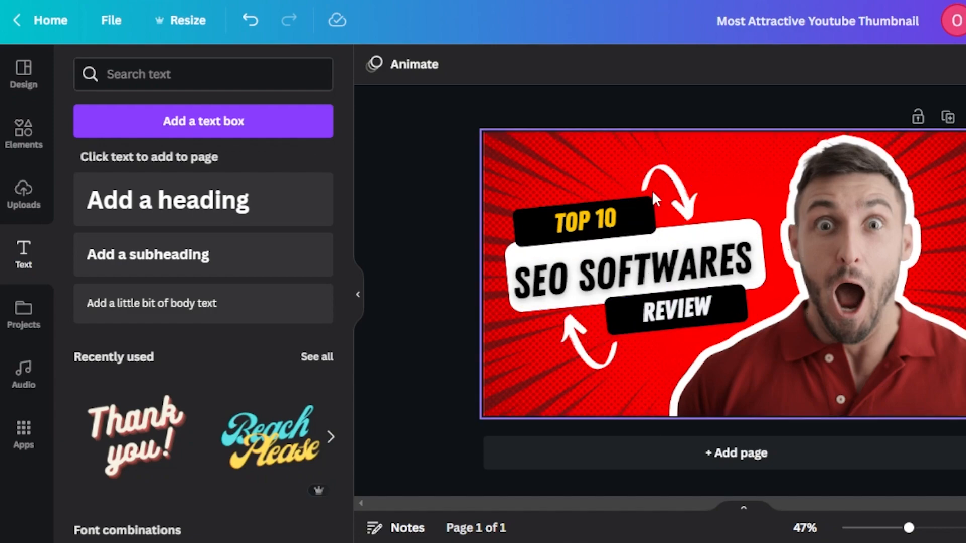
Step: Examine the colour options for the thumbnail's background and the fonts available for the "SEO SOFTWARES" text
{"action": "left_click", "coordinate": [595, 147]}
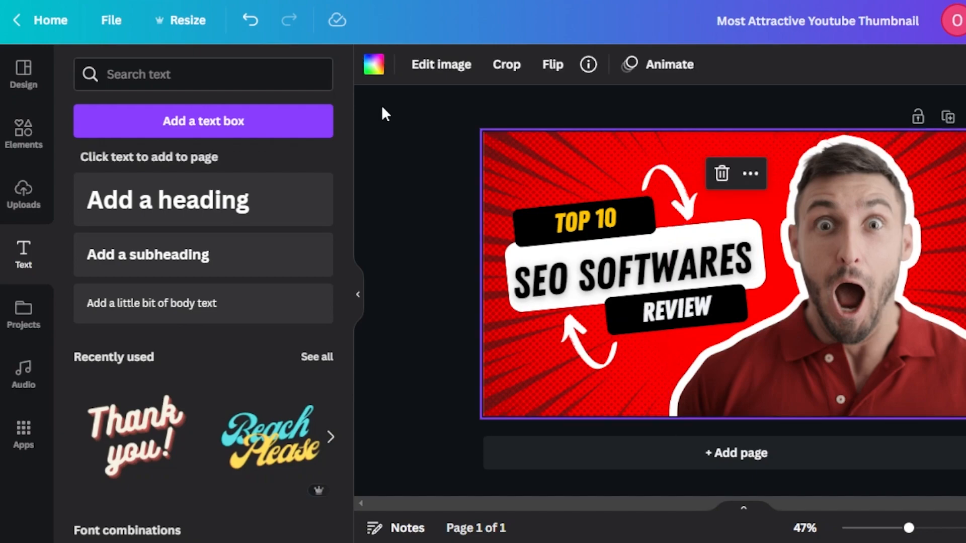
{"action": "left_click", "coordinate": [372, 65]}
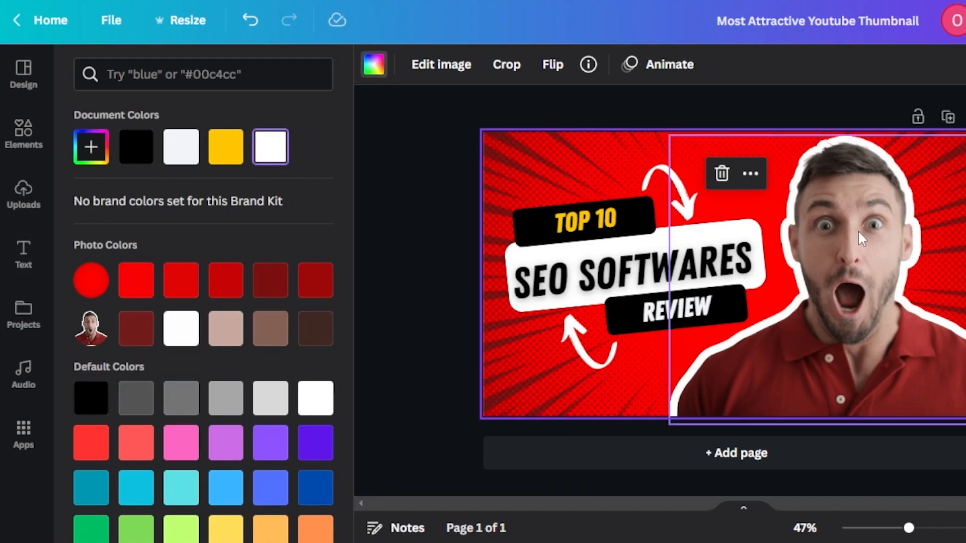
{"action": "left_click", "coordinate": [24, 141]}
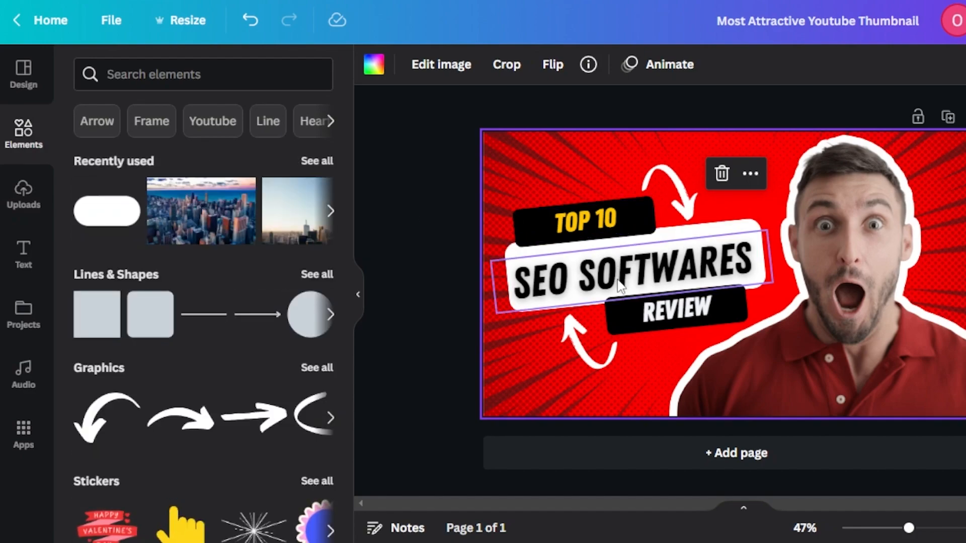
{"action": "left_click", "coordinate": [601, 274]}
{"action": "left_click", "coordinate": [463, 65]}
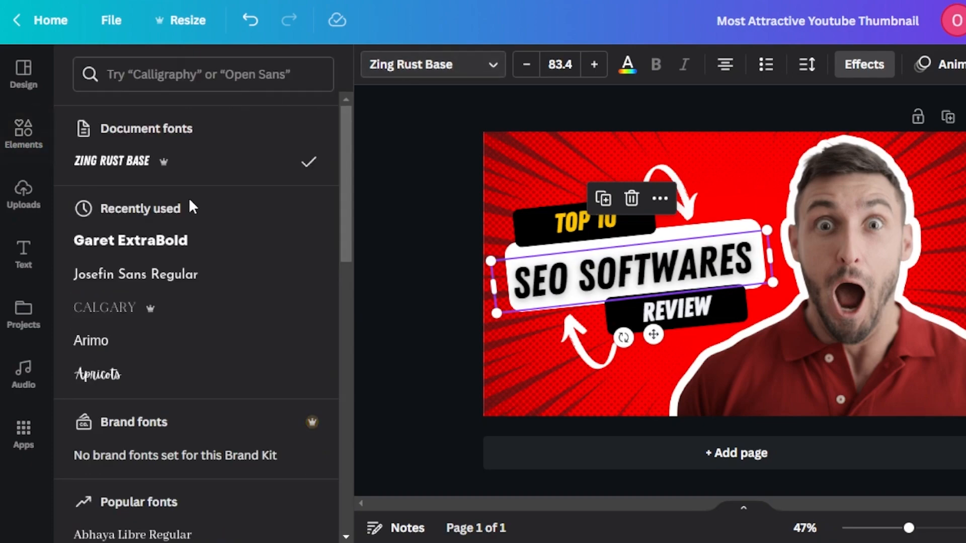
{"action": "left_click_drag", "start_coordinate": [348, 201], "coordinate": [346, 331]}
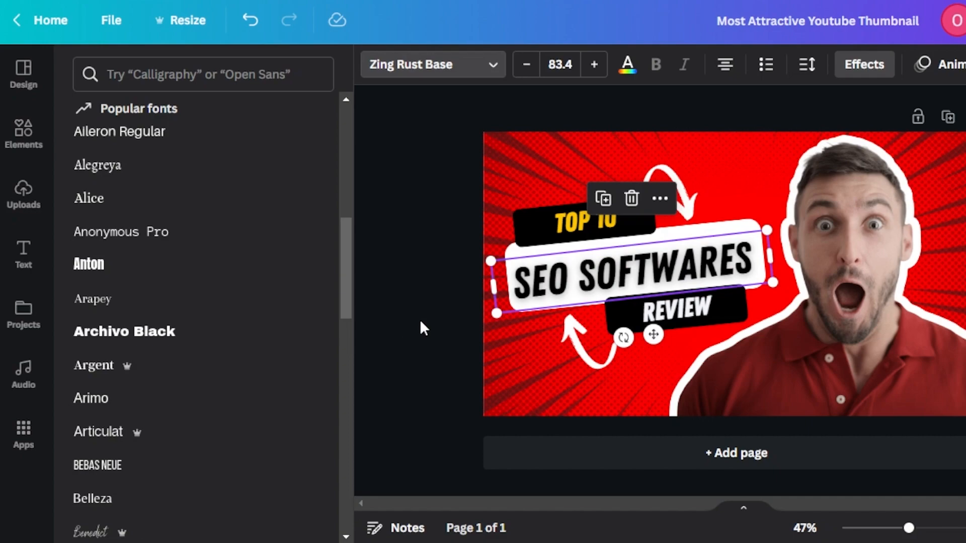
Step: Add a second blank page to the design and fill its background with the document's yellow
{"action": "left_click", "coordinate": [634, 465]}
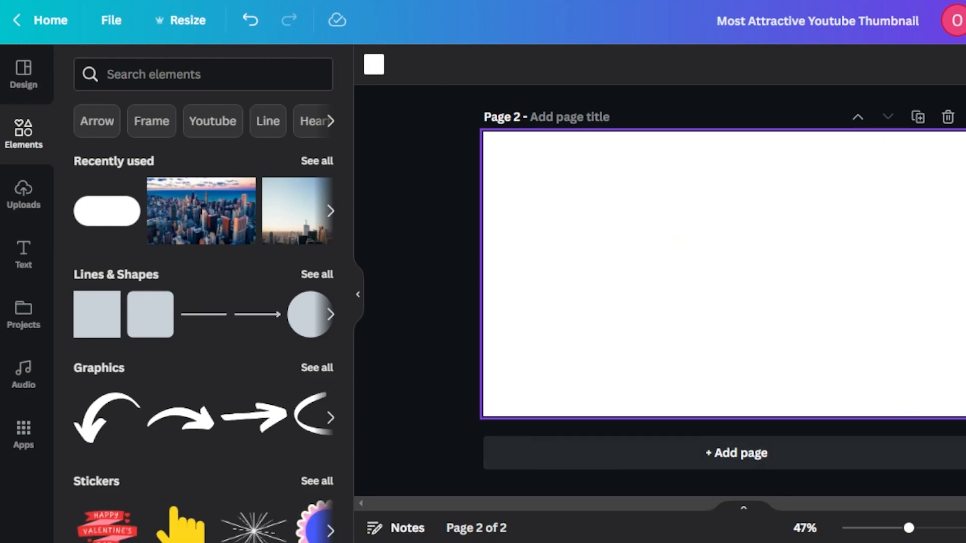
{"action": "scroll", "coordinate": [623, 171], "scroll_direction": "up", "scroll_amount": 5}
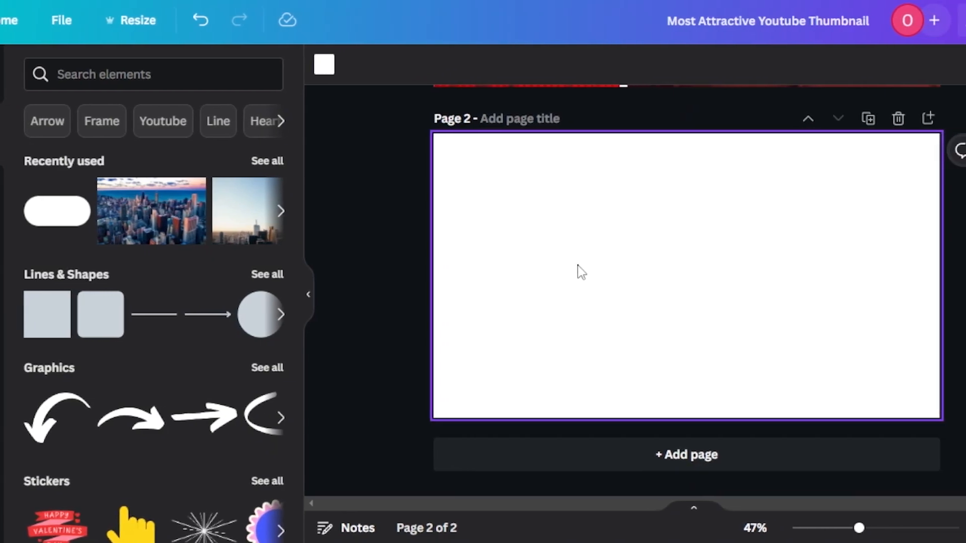
{"action": "left_click", "coordinate": [311, 66]}
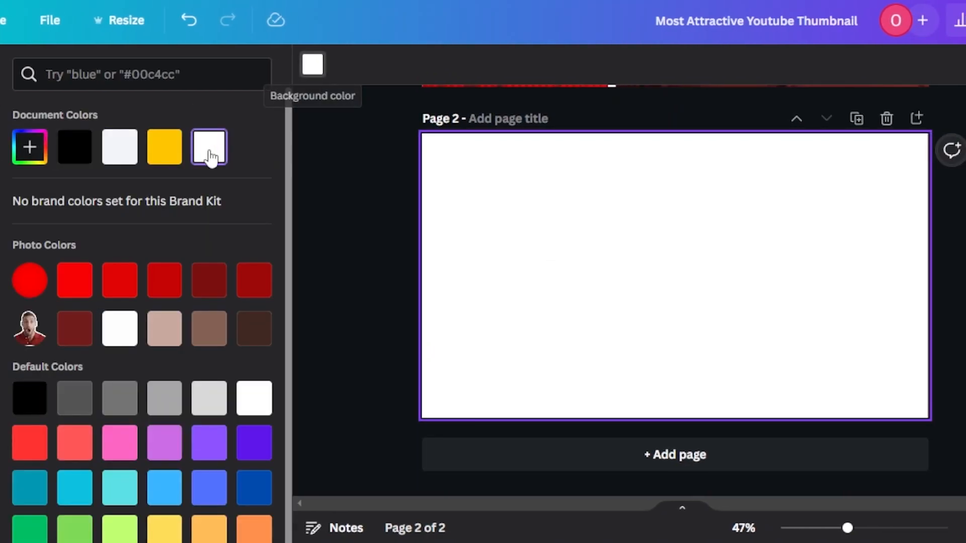
{"action": "left_click", "coordinate": [174, 149]}
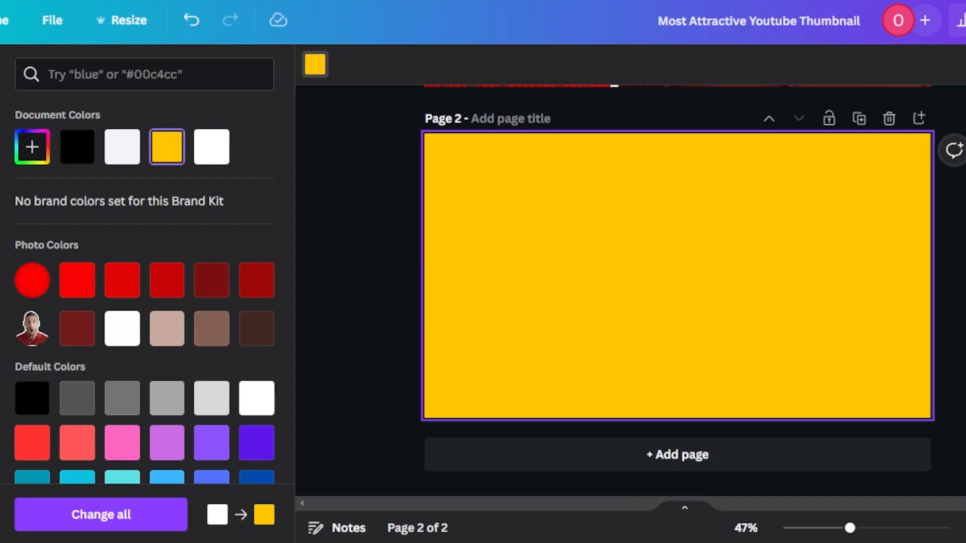
Step: Add a heading reading "TOP 10" to page 2 and move it to the upper left part of the page
{"action": "left_click", "coordinate": [0, 251]}
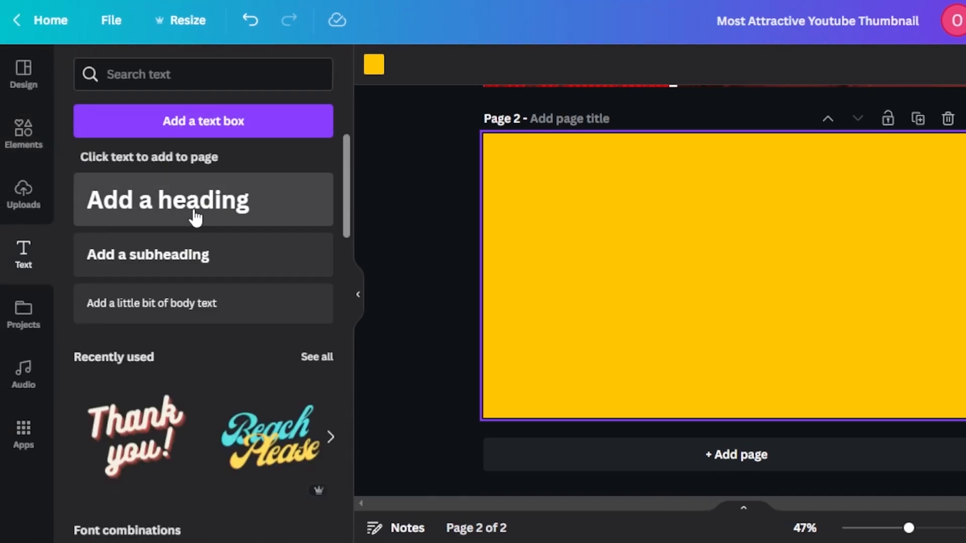
{"action": "left_click", "coordinate": [195, 218]}
{"action": "left_click_drag", "start_coordinate": [832, 275], "coordinate": [948, 275]}
{"action": "key", "text": "BackSpace"}
{"action": "type", "text": "OP 10"}
{"action": "key", "text": "Return"}
{"action": "type", "text": "SEO"}
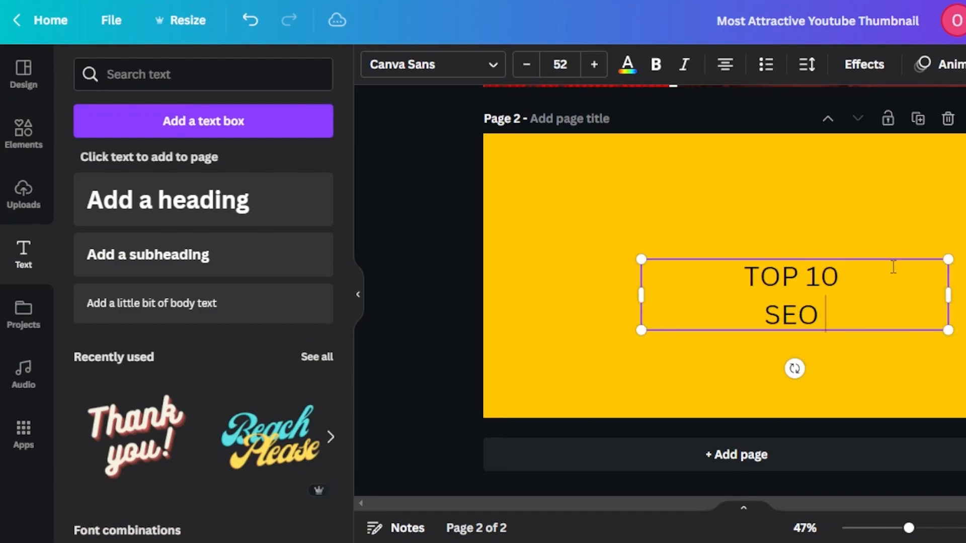
{"action": "key", "text": "BackSpace"}
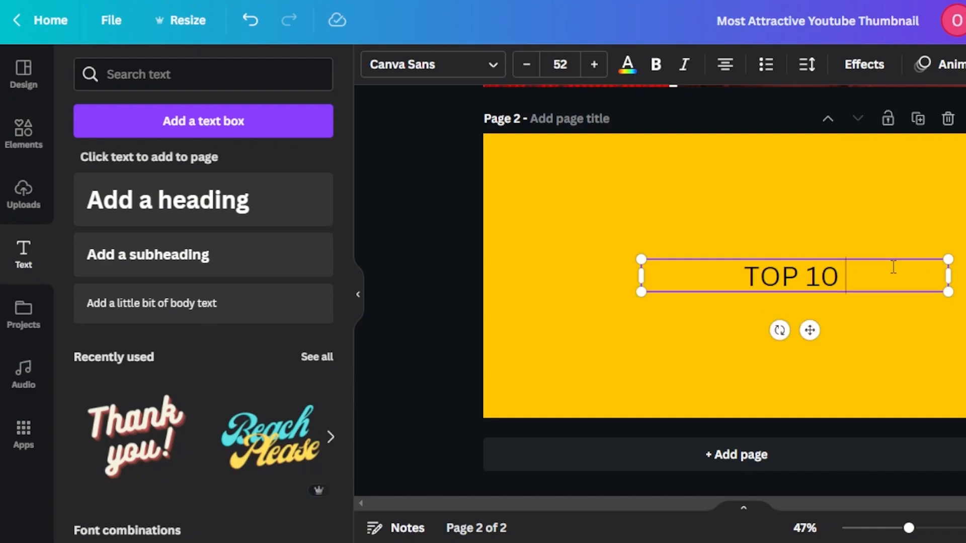
{"action": "left_click_drag", "start_coordinate": [885, 259], "coordinate": [747, 204]}
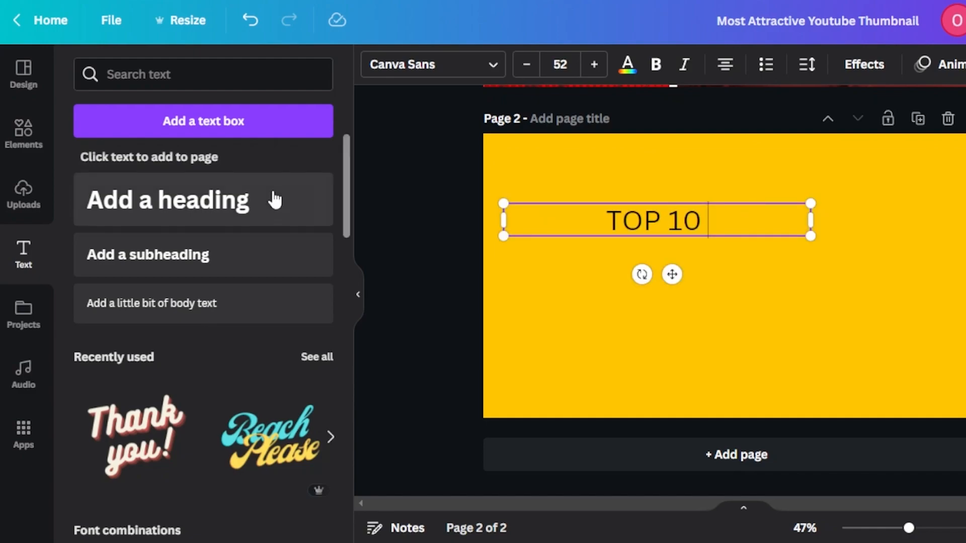
Step: Add two more headings stacked directly below "TOP 10", reading "SEO SOFTWARES" and "REVIEW"
{"action": "left_click", "coordinate": [211, 221]}
{"action": "key", "text": "BackSpace"}
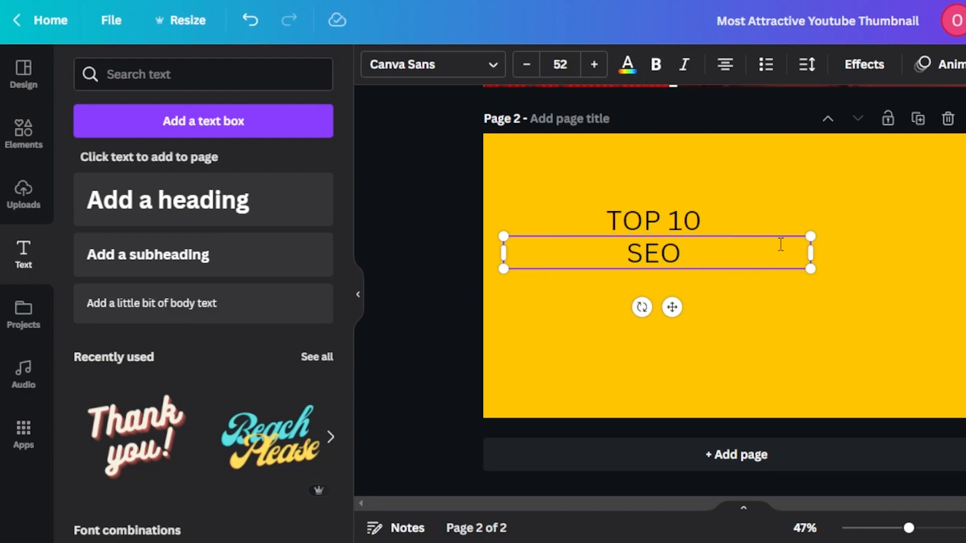
{"action": "type", "text": "SEO SOFTWARES"}
{"action": "key", "text": "Return"}
{"action": "type", "text": "REVIEW"}
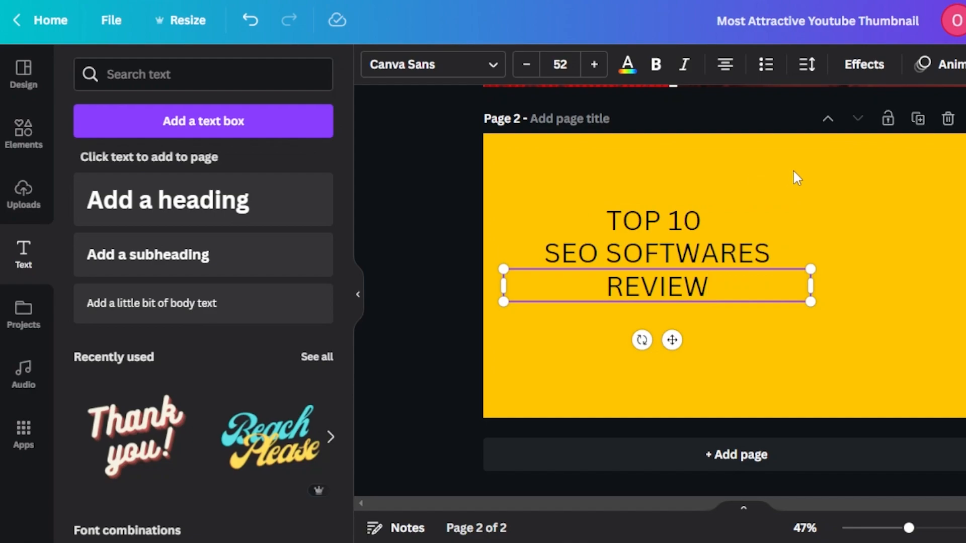
{"action": "left_click", "coordinate": [793, 172]}
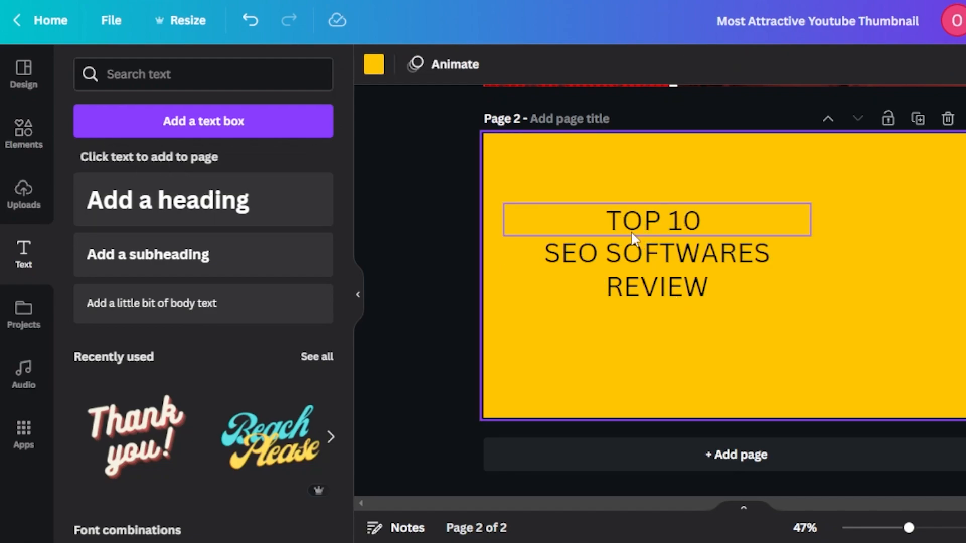
Step: Search the elements for "woman" photos and add the picture of the woman with crossed arms on an orange background to page 2
{"action": "left_click", "coordinate": [20, 133]}
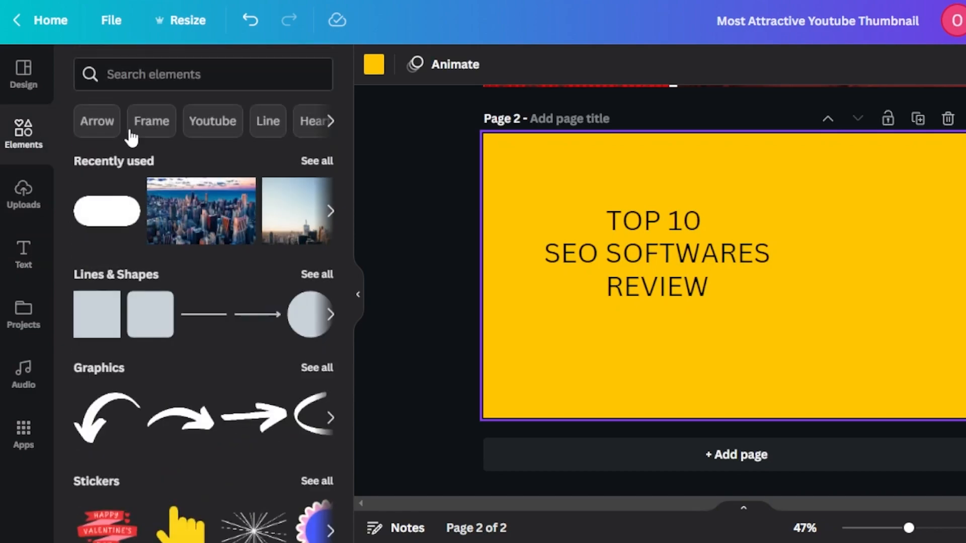
{"action": "left_click", "coordinate": [201, 74]}
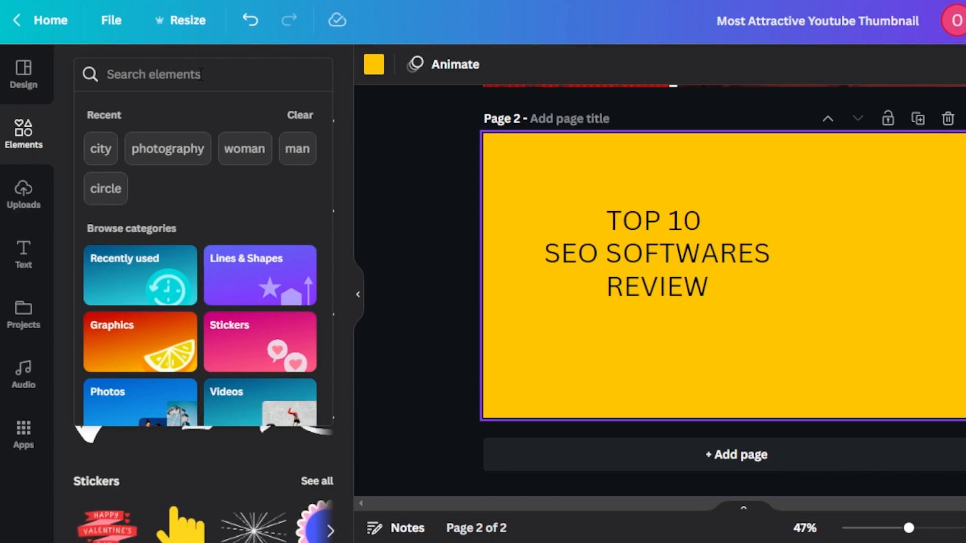
{"action": "type", "text": "wo"}
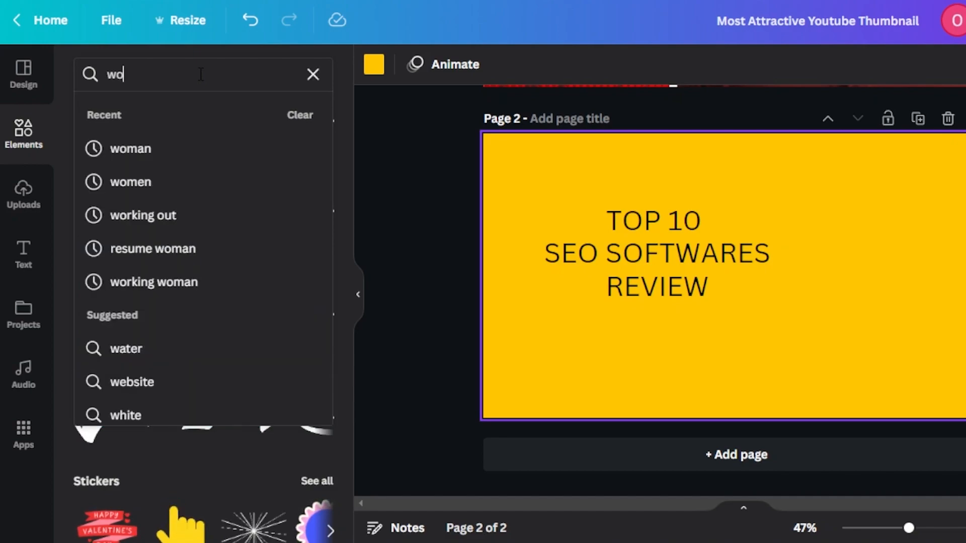
{"action": "type", "text": "man"}
{"action": "key", "text": "Return"}
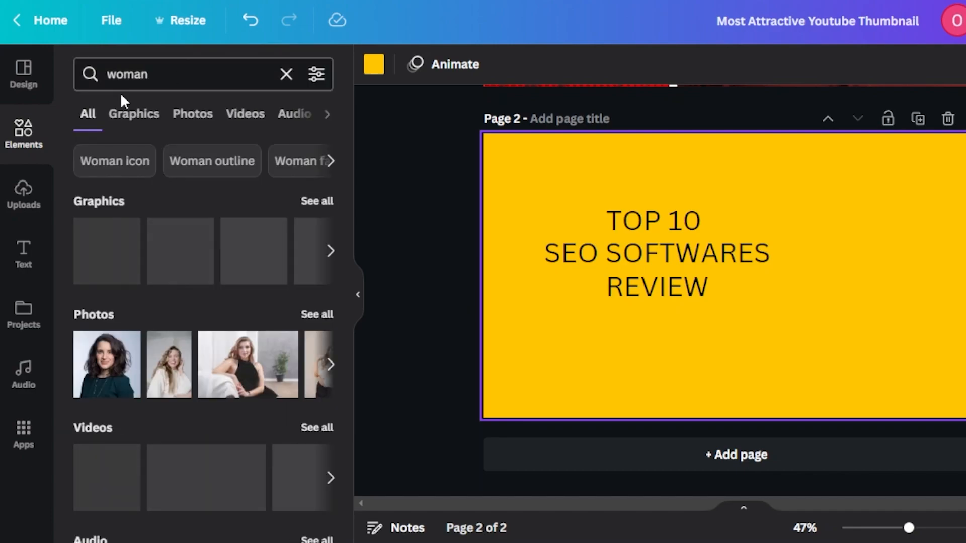
{"action": "left_click", "coordinate": [187, 116]}
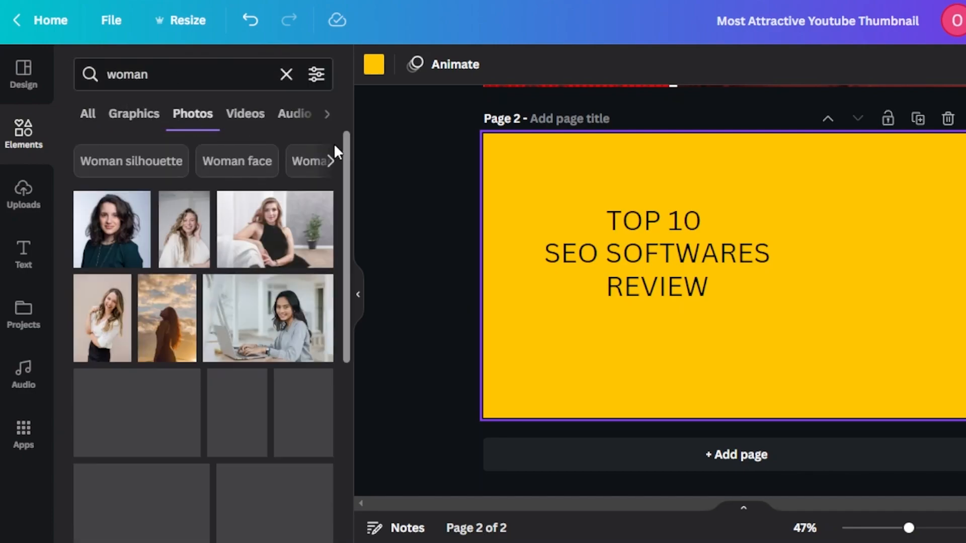
{"action": "left_click_drag", "start_coordinate": [345, 158], "coordinate": [340, 388]}
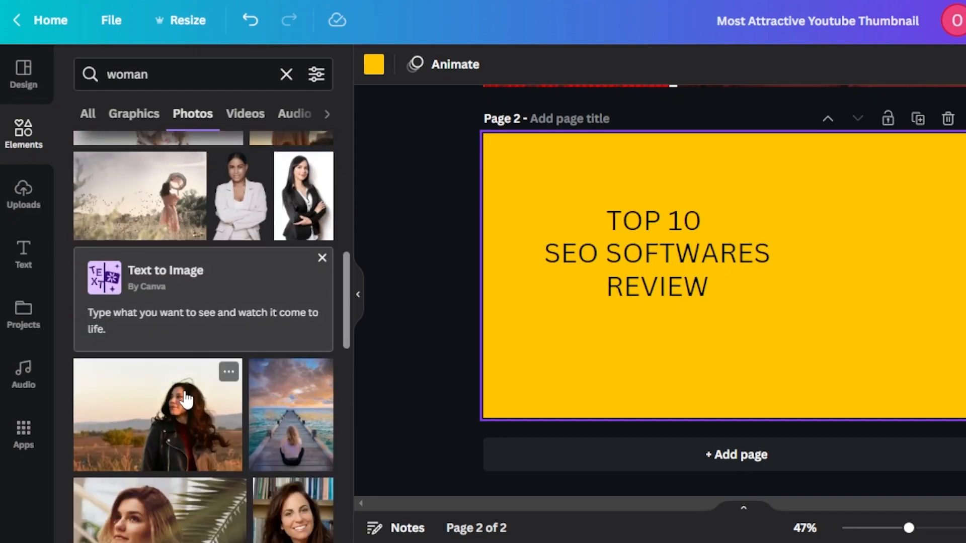
{"action": "left_click_drag", "start_coordinate": [345, 297], "coordinate": [345, 472]}
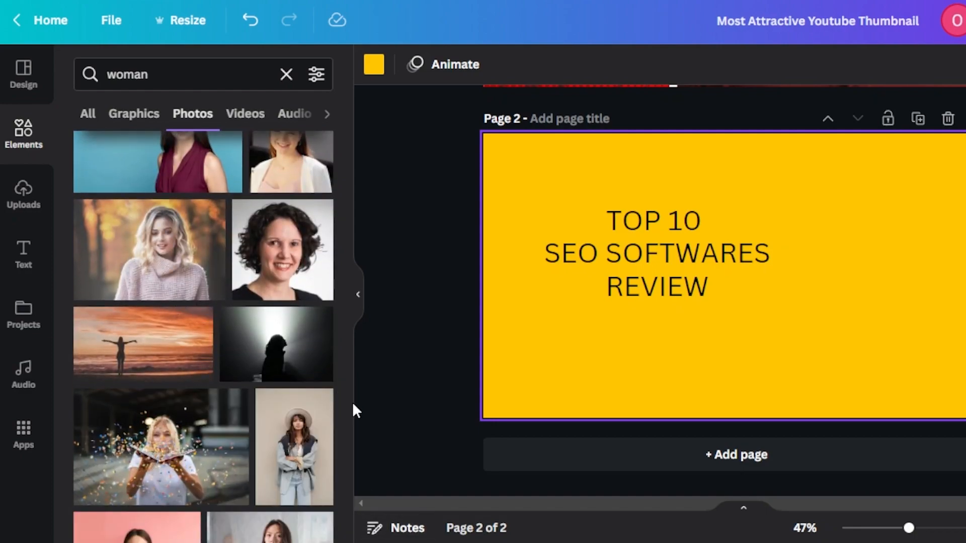
{"action": "left_click_drag", "start_coordinate": [346, 422], "coordinate": [348, 492]}
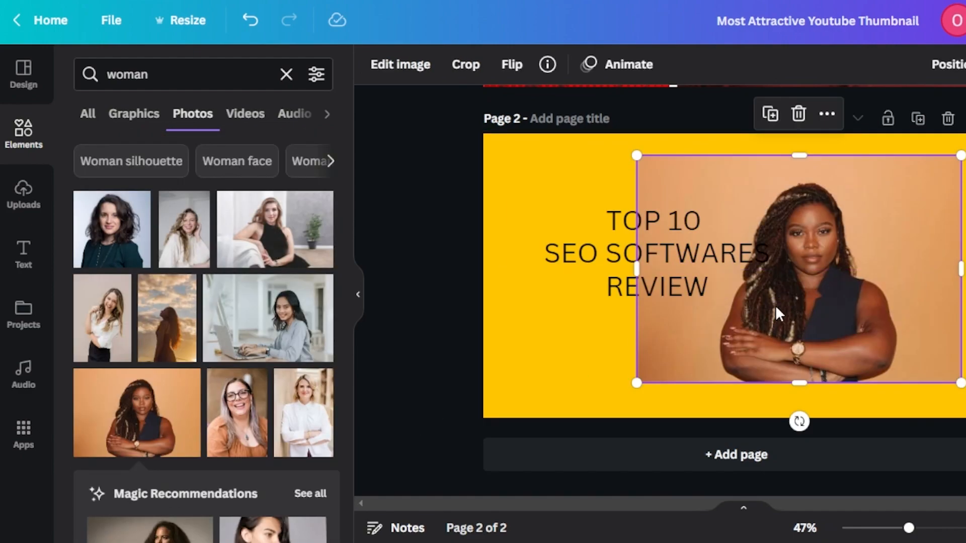
Step: Remove the background of the woman's photo with Background Remover
{"action": "left_click", "coordinate": [399, 65]}
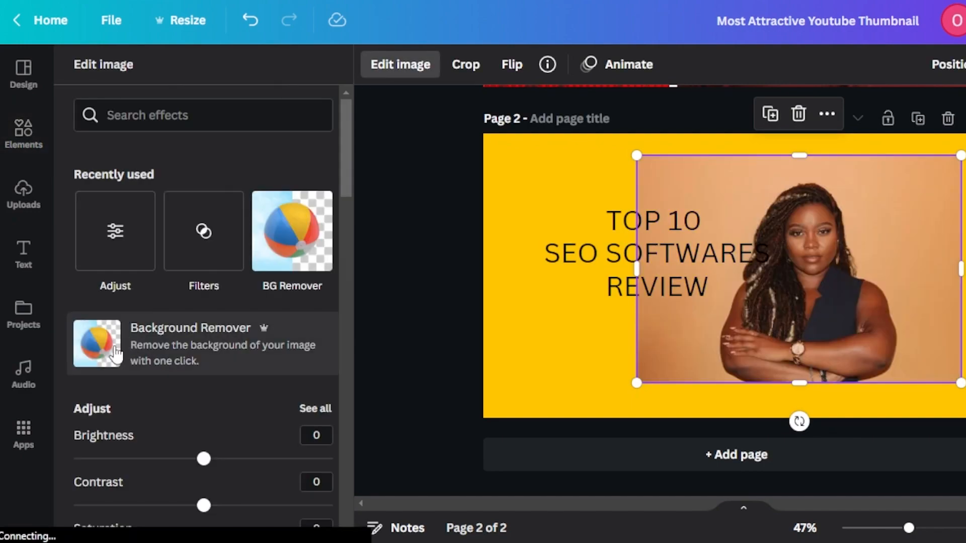
{"action": "left_click", "coordinate": [115, 354]}
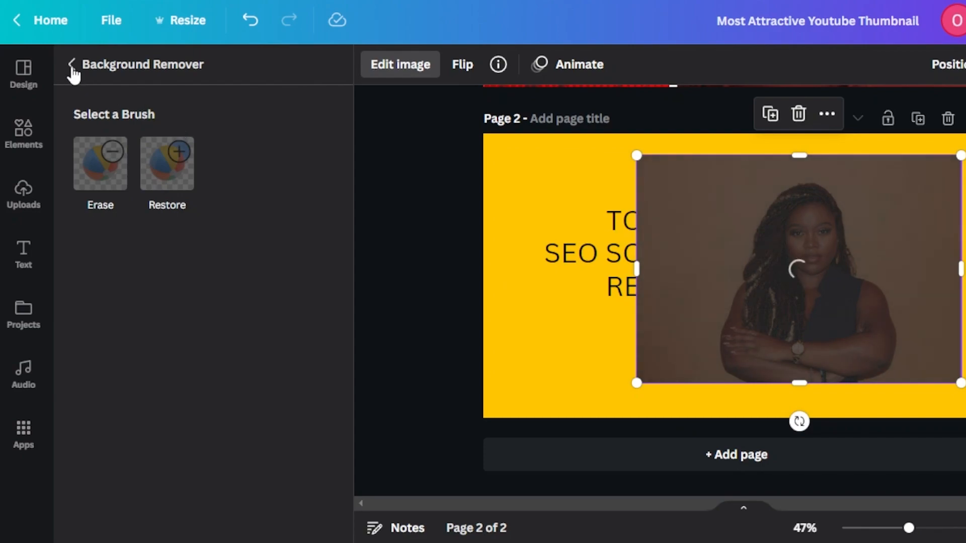
{"action": "left_click", "coordinate": [72, 68]}
{"action": "left_click", "coordinate": [20, 130]}
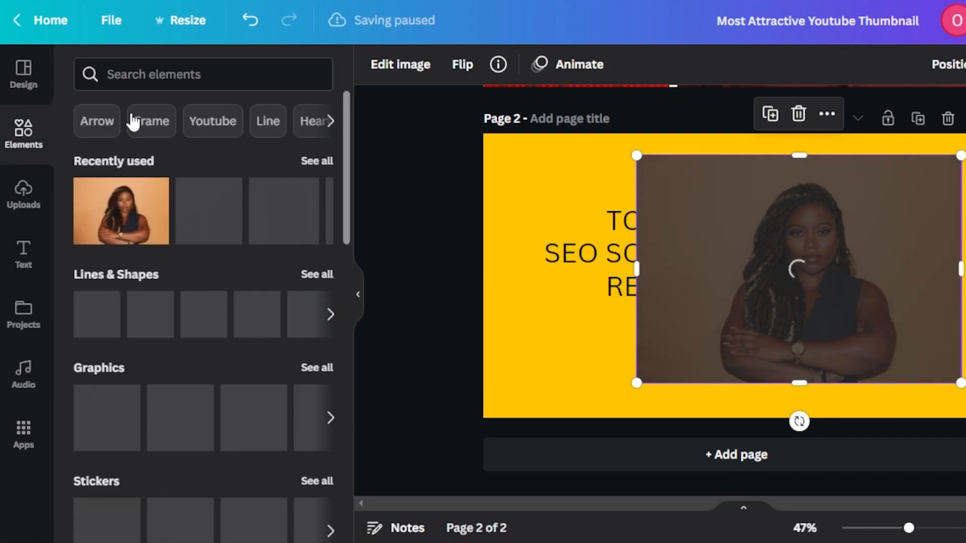
{"action": "left_click", "coordinate": [184, 70]}
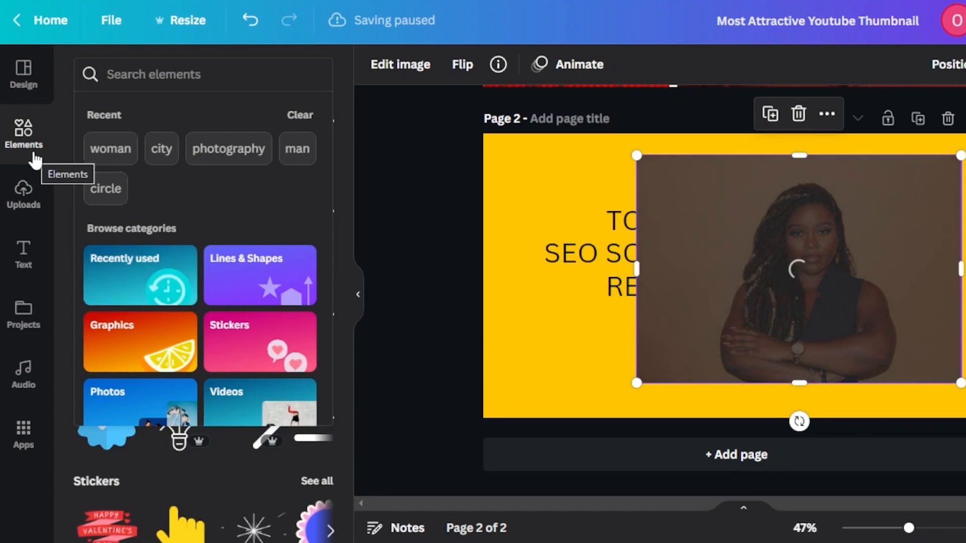
{"action": "left_click", "coordinate": [437, 166]}
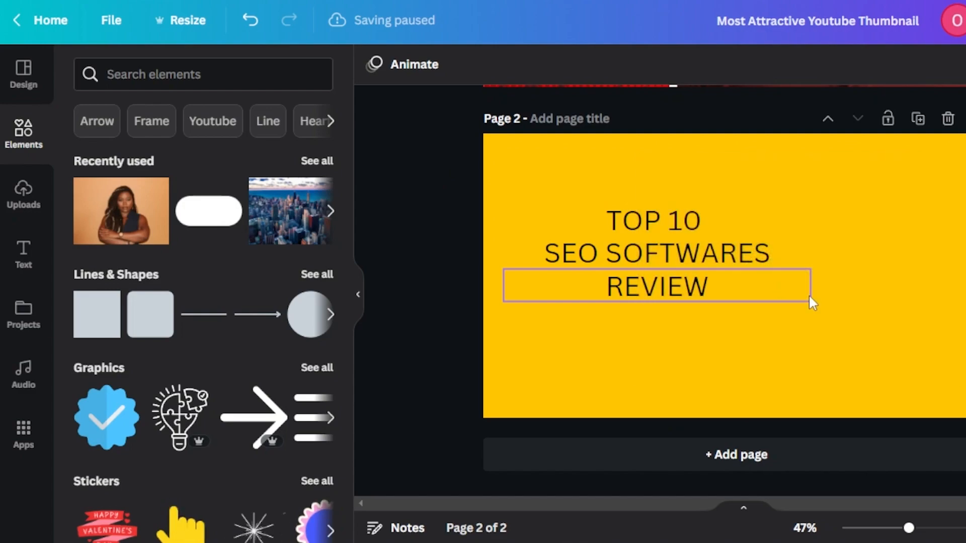
Step: Move the woman's cutout to the lower right of the yellow page and enlarge it slightly, with its base on the page's bottom edge
{"action": "left_click_drag", "start_coordinate": [842, 321], "coordinate": [930, 355]}
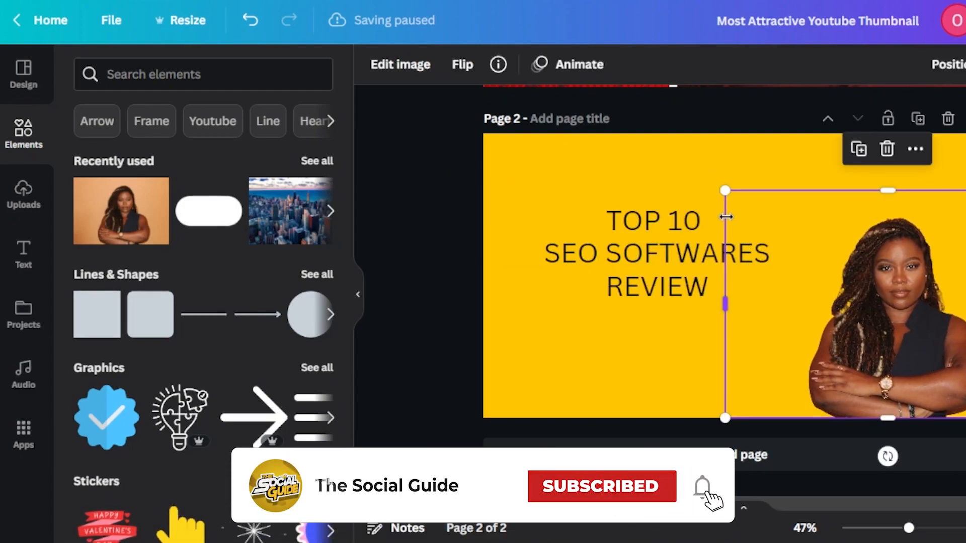
{"action": "left_click_drag", "start_coordinate": [725, 190], "coordinate": [684, 162]}
{"action": "left_click_drag", "start_coordinate": [904, 325], "coordinate": [912, 325]}
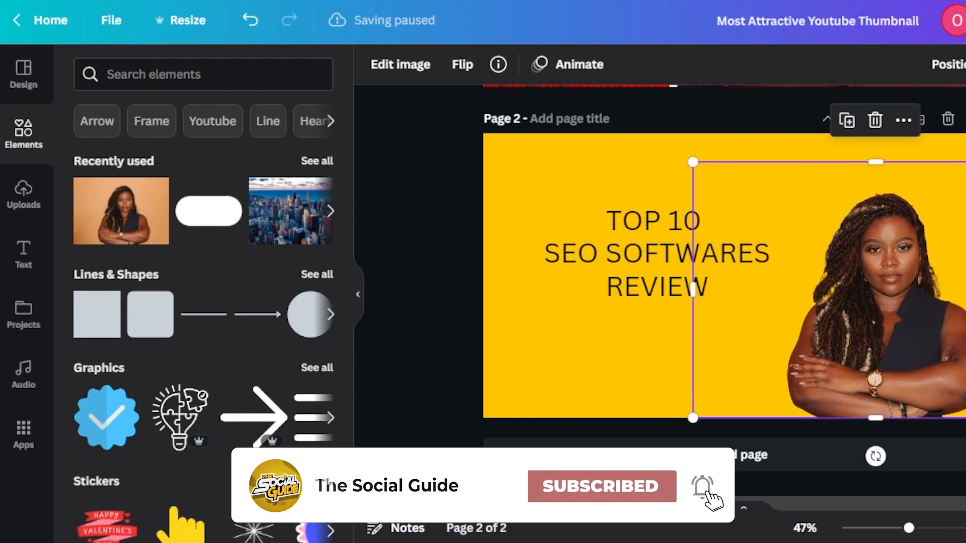
{"action": "key", "text": "Escape"}
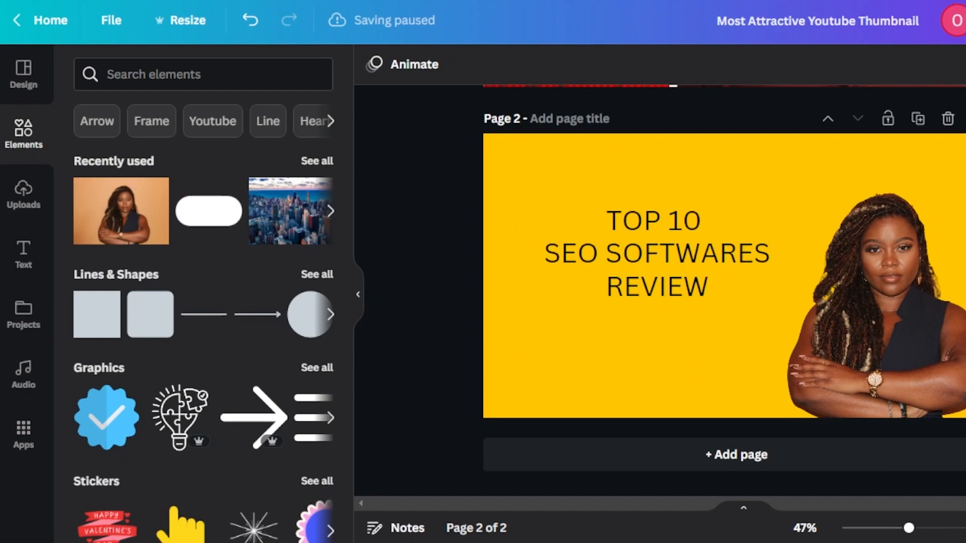
Step: Add a pill shape to page 2 and stretch it to about the width of the "SEO SOFTWARES" heading
{"action": "left_click", "coordinate": [18, 187]}
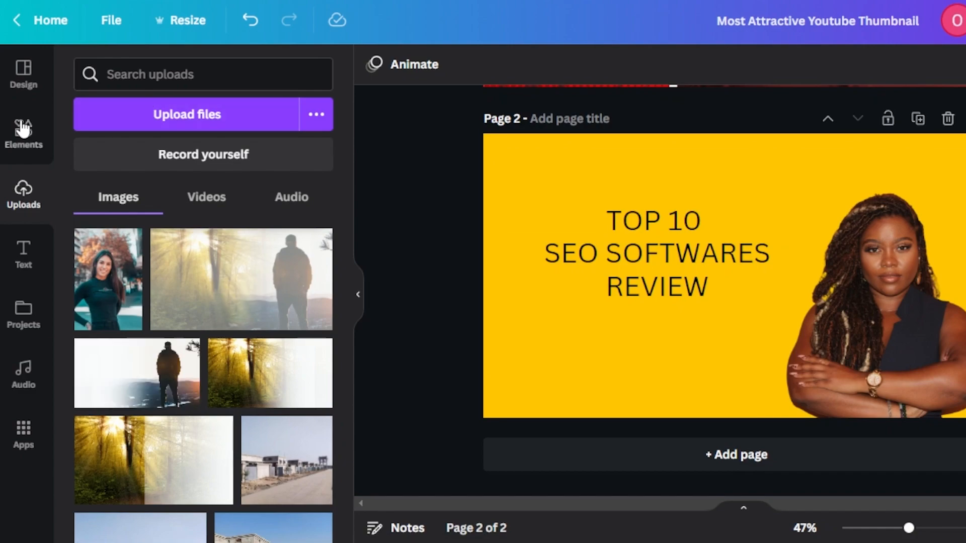
{"action": "left_click", "coordinate": [21, 144]}
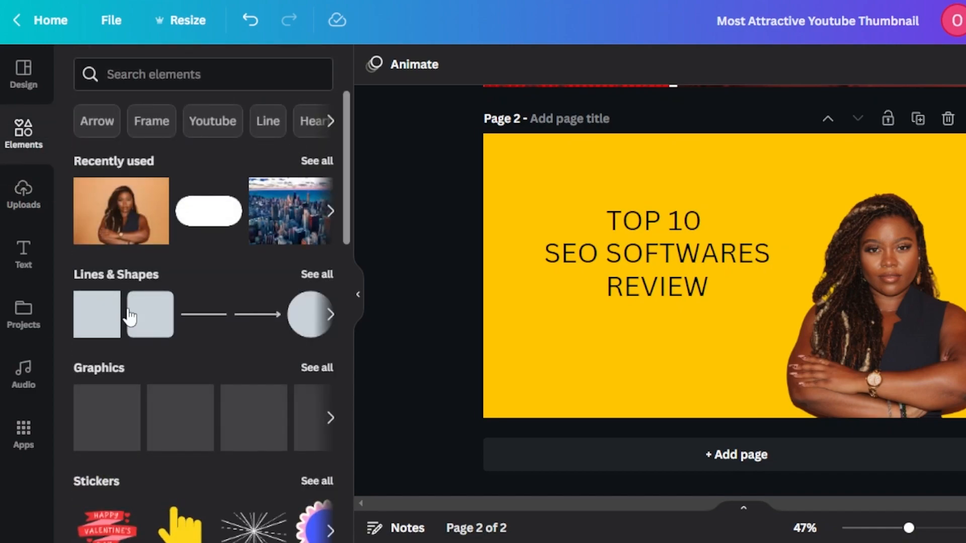
{"action": "left_click", "coordinate": [318, 274]}
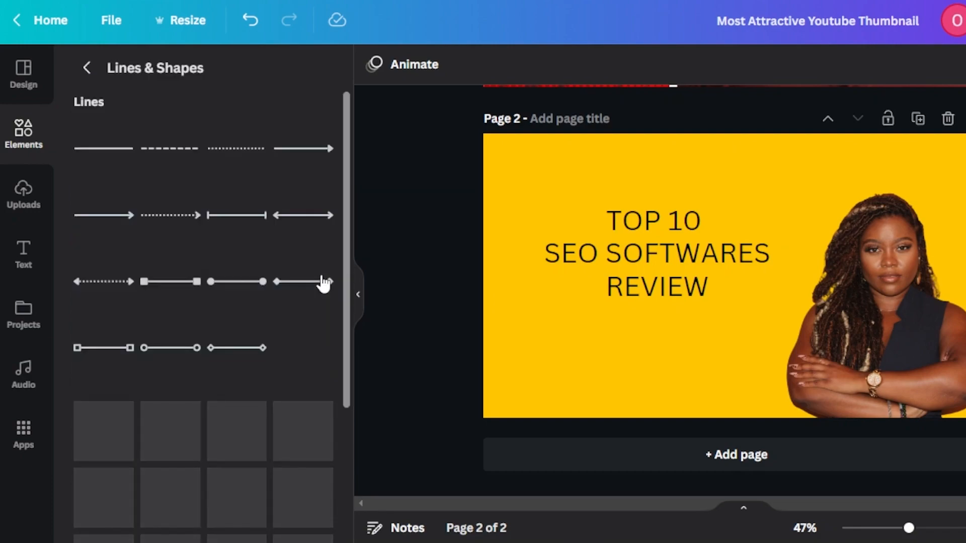
{"action": "scroll", "coordinate": [345, 282], "scroll_direction": "down", "scroll_amount": 5}
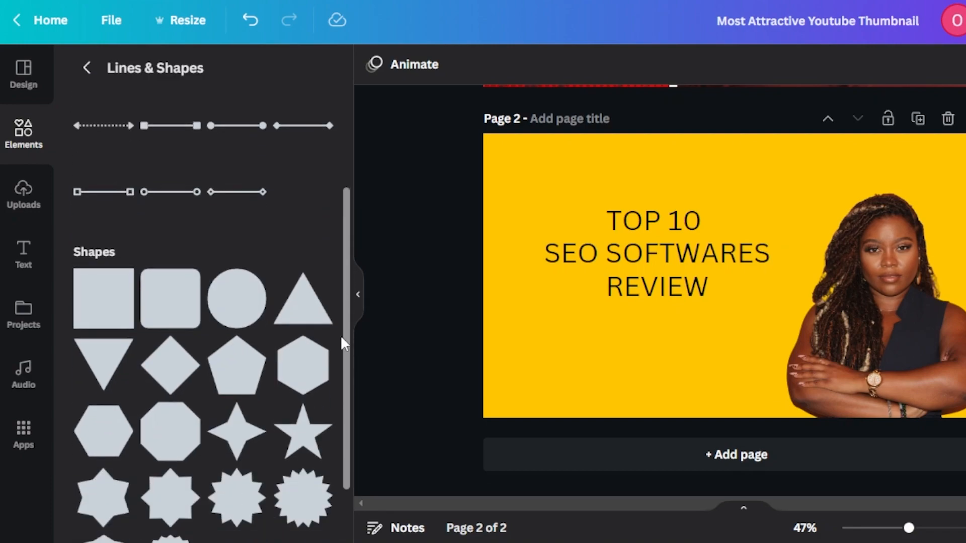
{"action": "scroll", "coordinate": [345, 310], "scroll_direction": "down", "scroll_amount": 5}
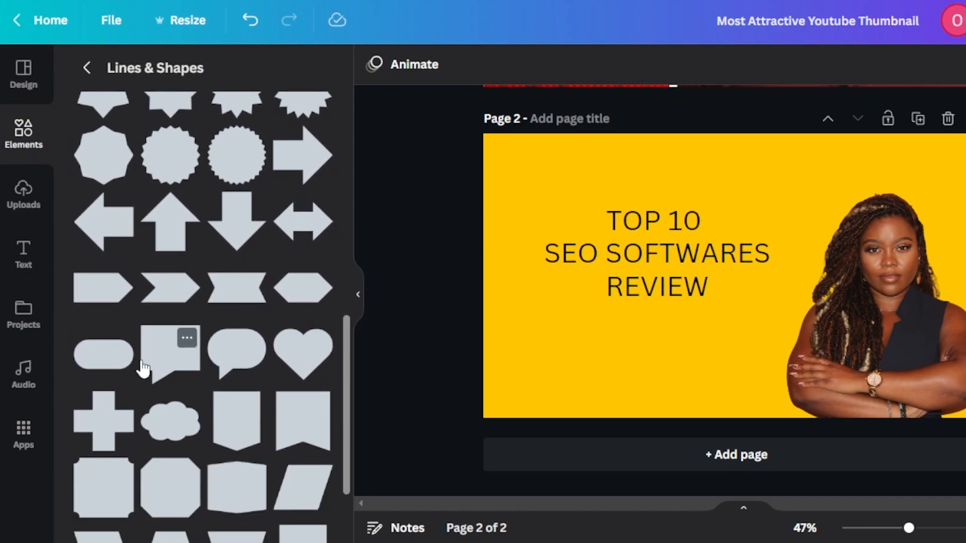
{"action": "left_click", "coordinate": [112, 363]}
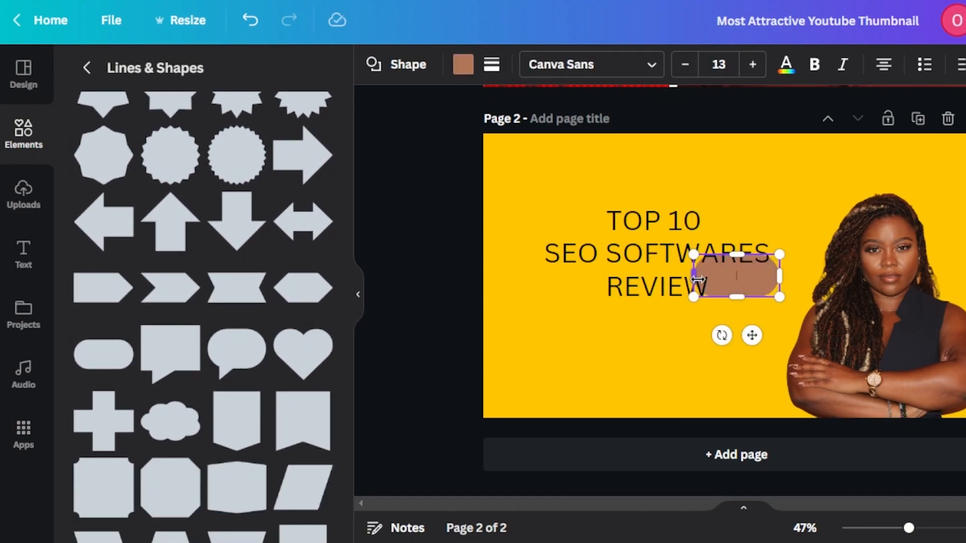
{"action": "left_click_drag", "start_coordinate": [690, 280], "coordinate": [529, 277]}
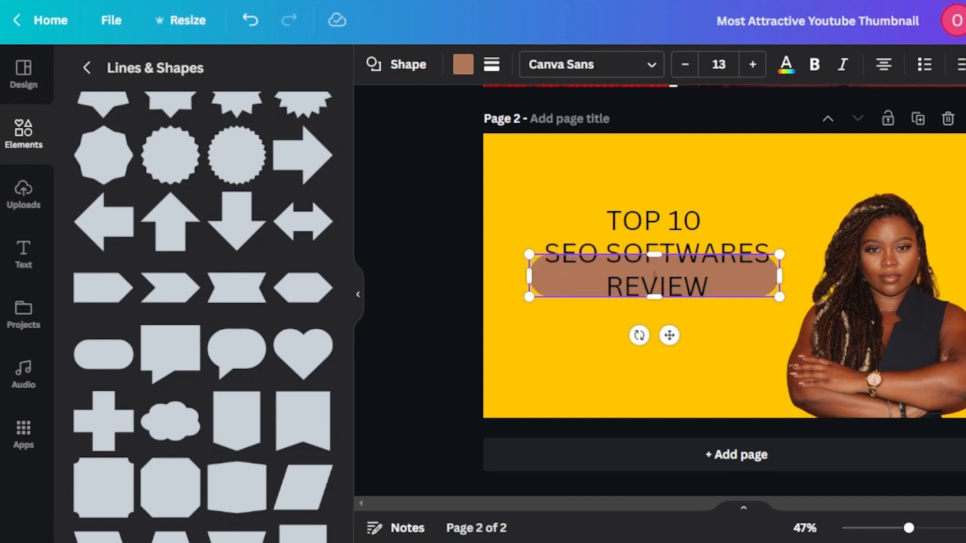
Step: Compare with page 1's title labels, then move page 2's pill shape clear of the text, above the "TOP 10" heading
{"action": "scroll", "coordinate": [723, 290], "scroll_direction": "up", "scroll_amount": 5}
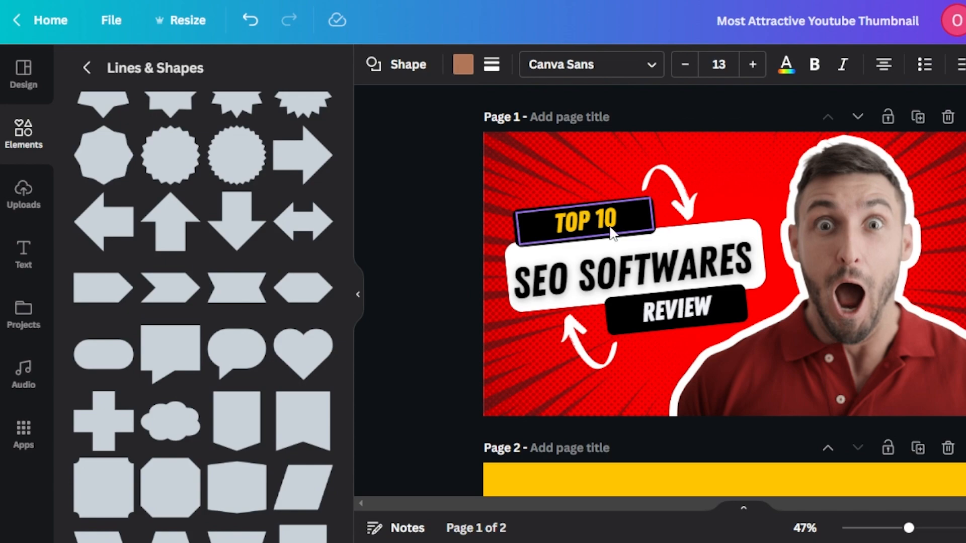
{"action": "scroll", "coordinate": [724, 290], "scroll_direction": "down", "scroll_amount": 5}
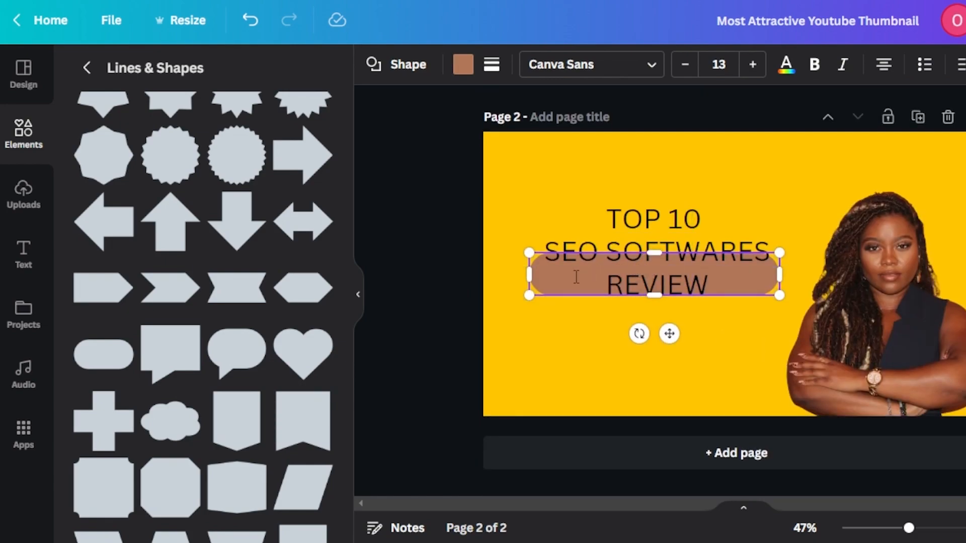
{"action": "left_click_drag", "start_coordinate": [667, 333], "coordinate": [670, 272]}
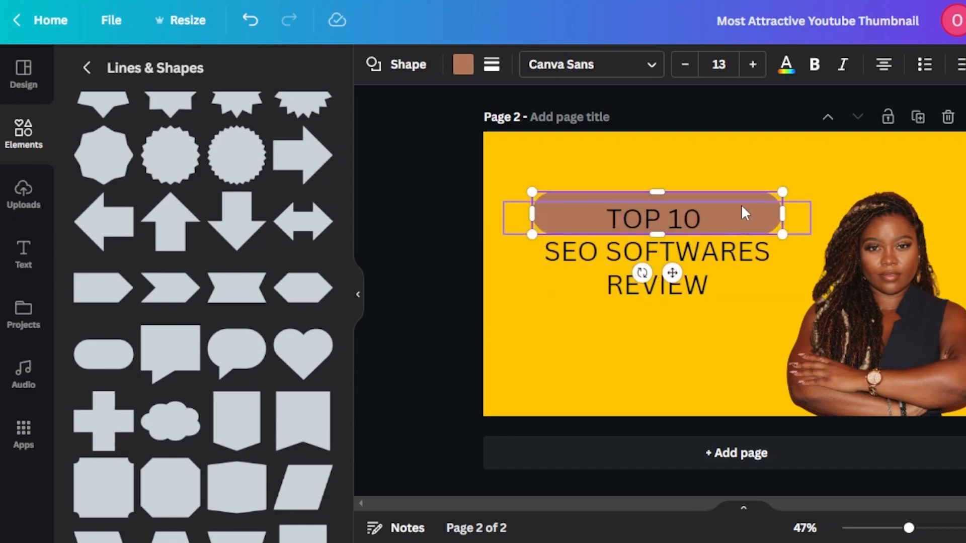
{"action": "left_click_drag", "start_coordinate": [673, 270], "coordinate": [722, 214]}
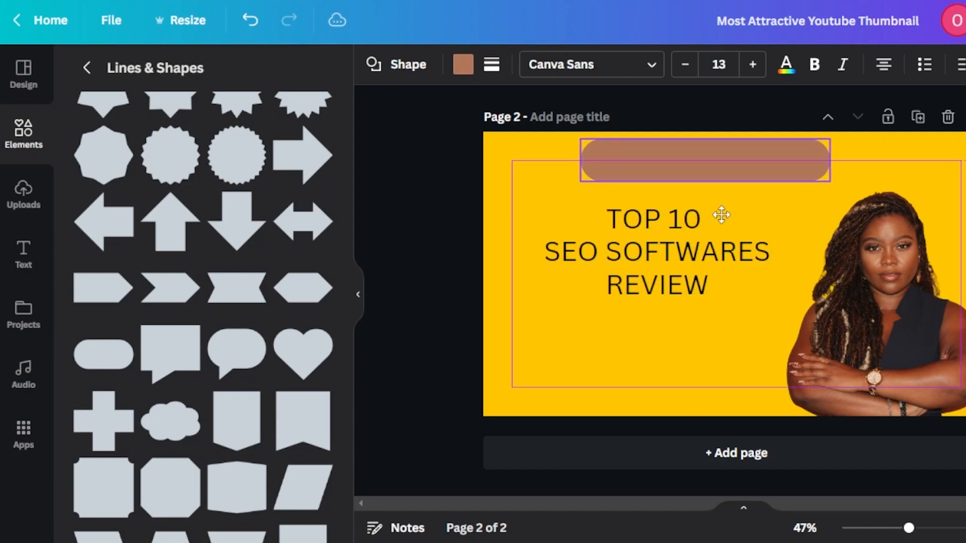
{"action": "left_click", "coordinate": [558, 184]}
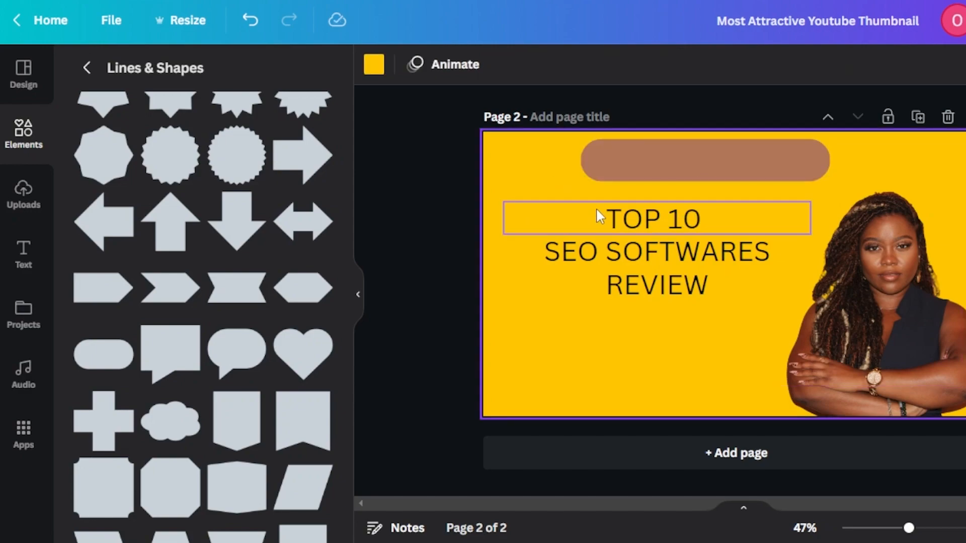
Step: Make the three headings "TOP 10", "SEO SOFTWARES" and "REVIEW" on page 2 bold
{"action": "left_click", "coordinate": [815, 203]}
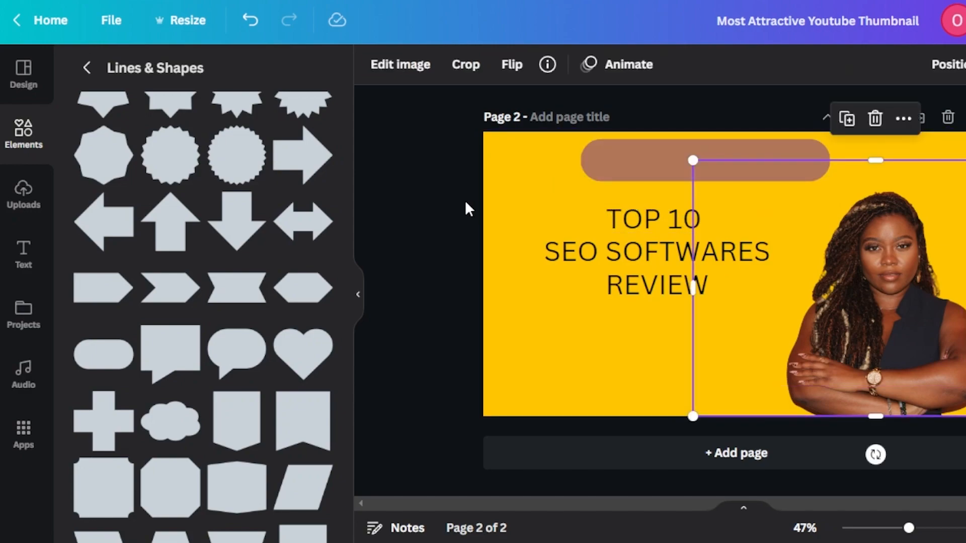
{"action": "left_click", "coordinate": [715, 286]}
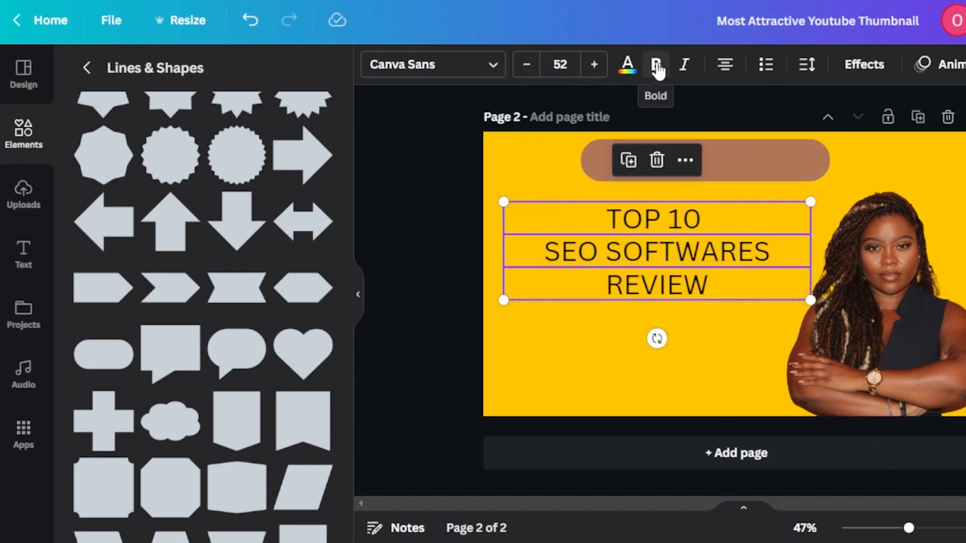
{"action": "left_click", "coordinate": [657, 70]}
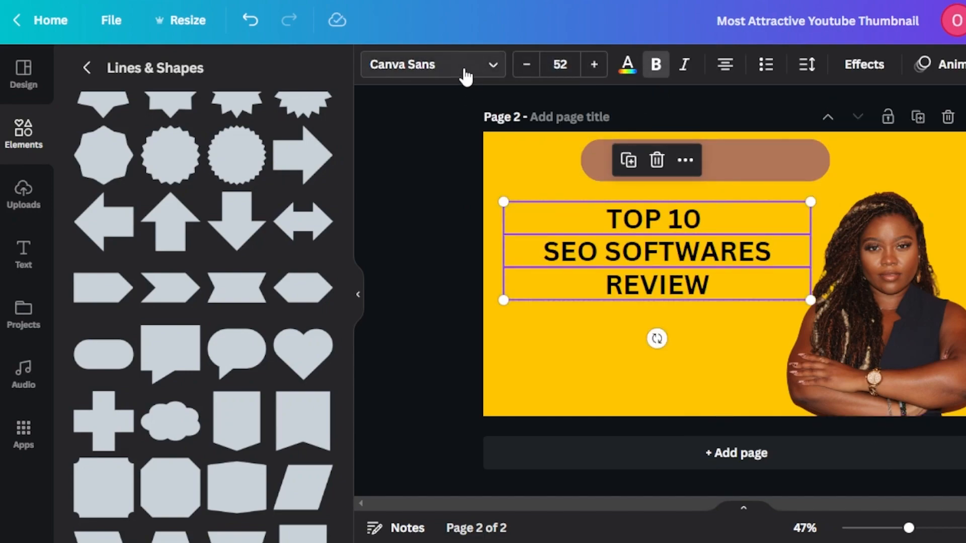
Step: Try the fonts Archivo Black, Eczar SemiBold, Horizon and League Spartan on the three headings
{"action": "left_click", "coordinate": [464, 76]}
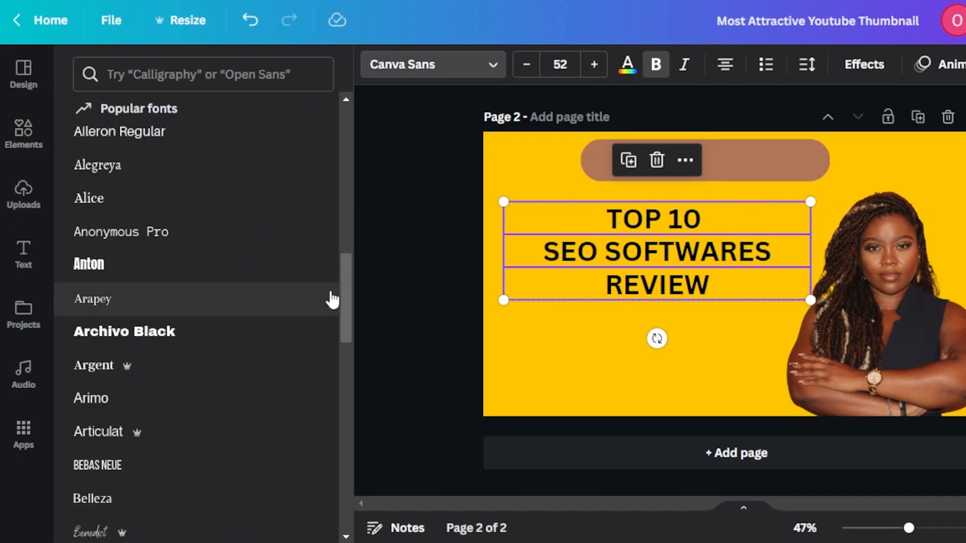
{"action": "left_click_drag", "start_coordinate": [345, 282], "coordinate": [342, 316]}
{"action": "left_click", "coordinate": [148, 217]}
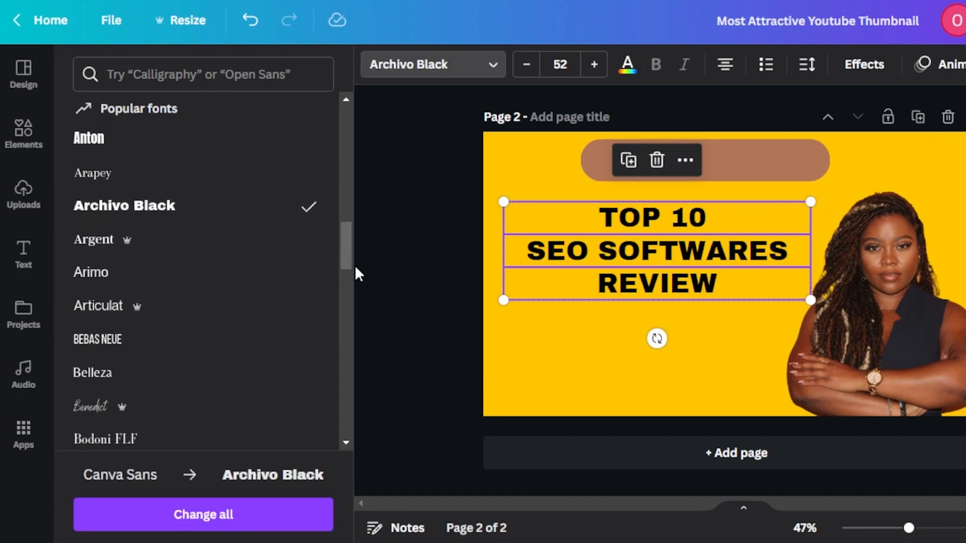
{"action": "left_click_drag", "start_coordinate": [348, 254], "coordinate": [351, 328]}
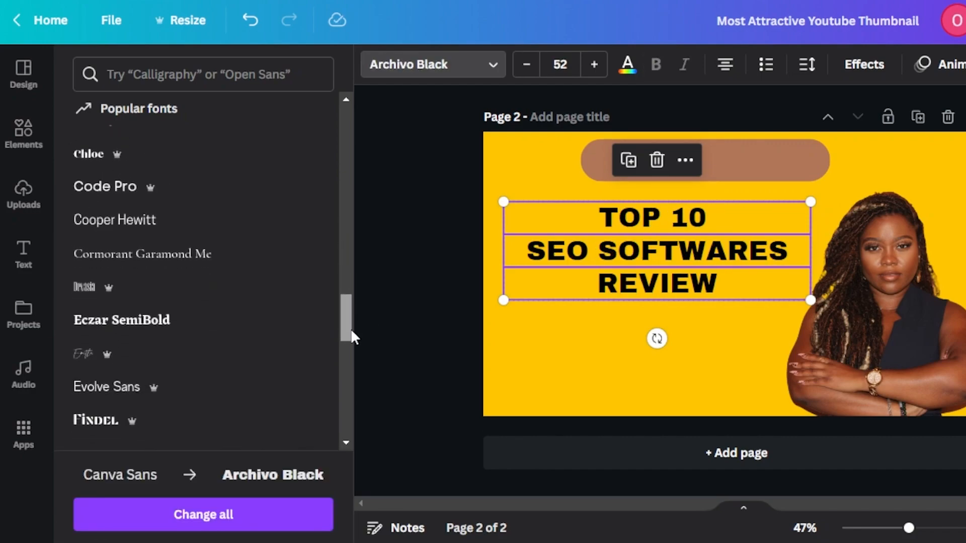
{"action": "left_click", "coordinate": [226, 339]}
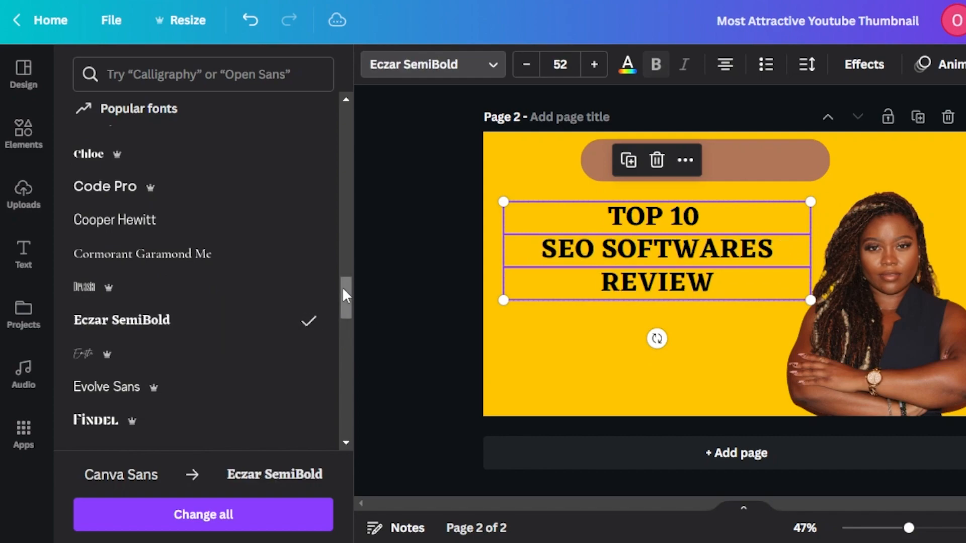
{"action": "left_click_drag", "start_coordinate": [345, 296], "coordinate": [344, 324]}
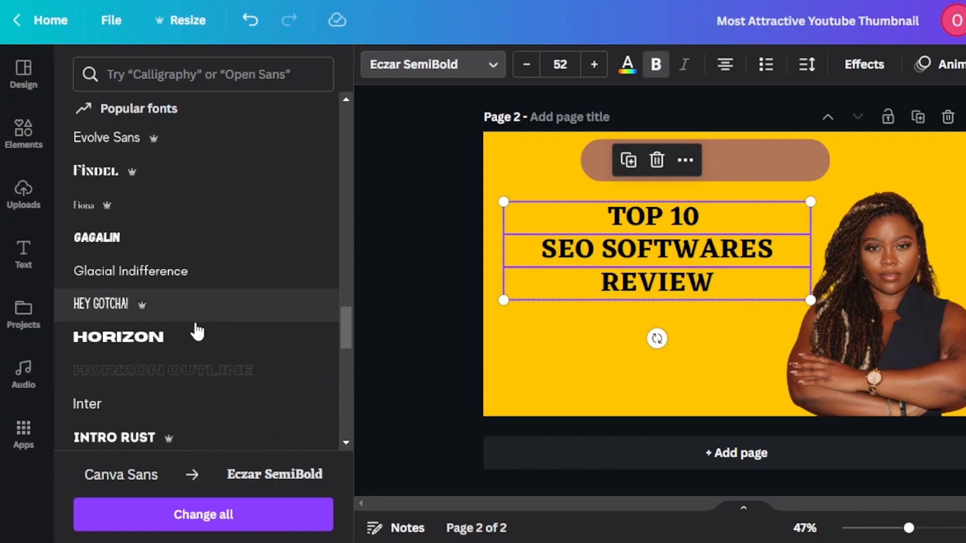
{"action": "left_click", "coordinate": [194, 340]}
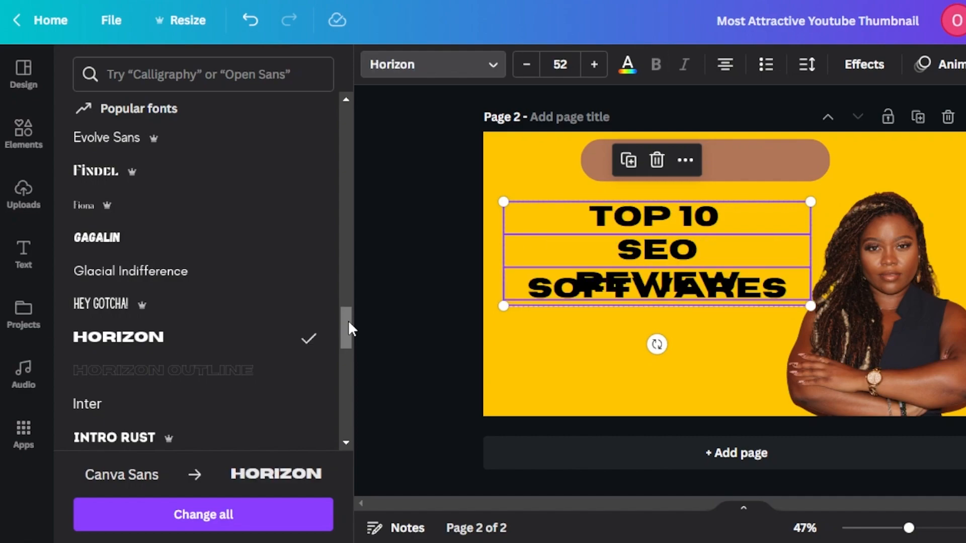
{"action": "scroll", "coordinate": [347, 347], "scroll_direction": "down", "scroll_amount": 10}
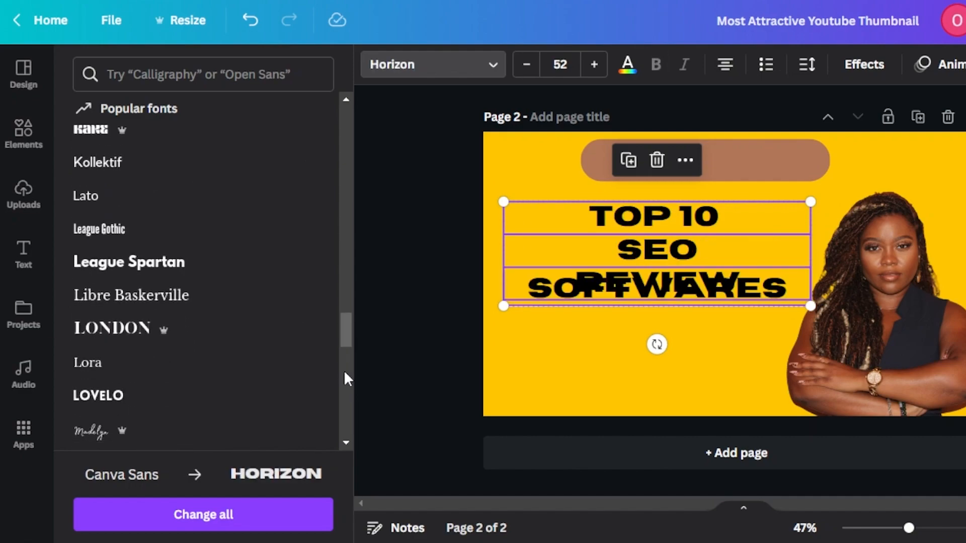
{"action": "left_click", "coordinate": [135, 262]}
Step: Set the three headings to Open Sans Bold, enlarge them to about size 65.3 and move them beside the woman
{"action": "left_click_drag", "start_coordinate": [348, 329], "coordinate": [344, 350]}
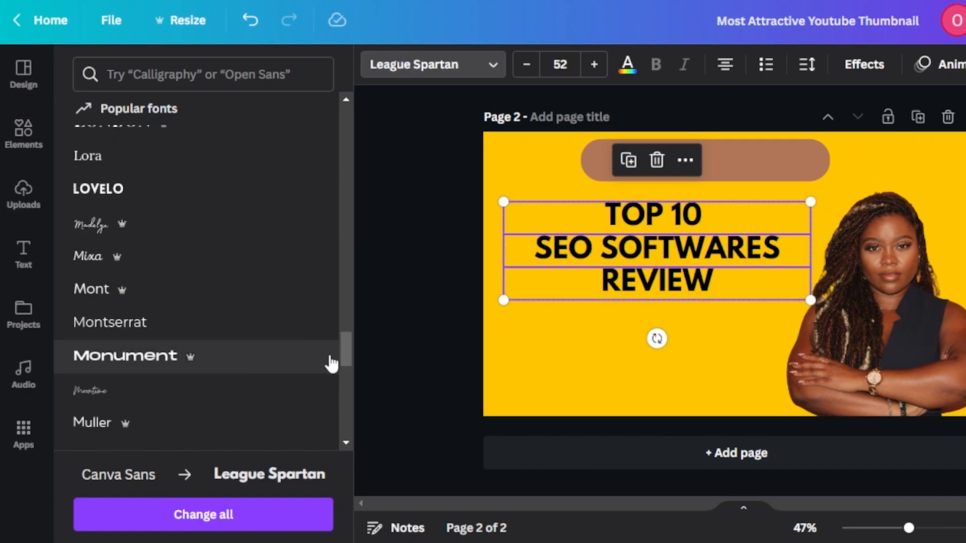
{"action": "scroll", "coordinate": [345, 369], "scroll_direction": "down", "scroll_amount": 10}
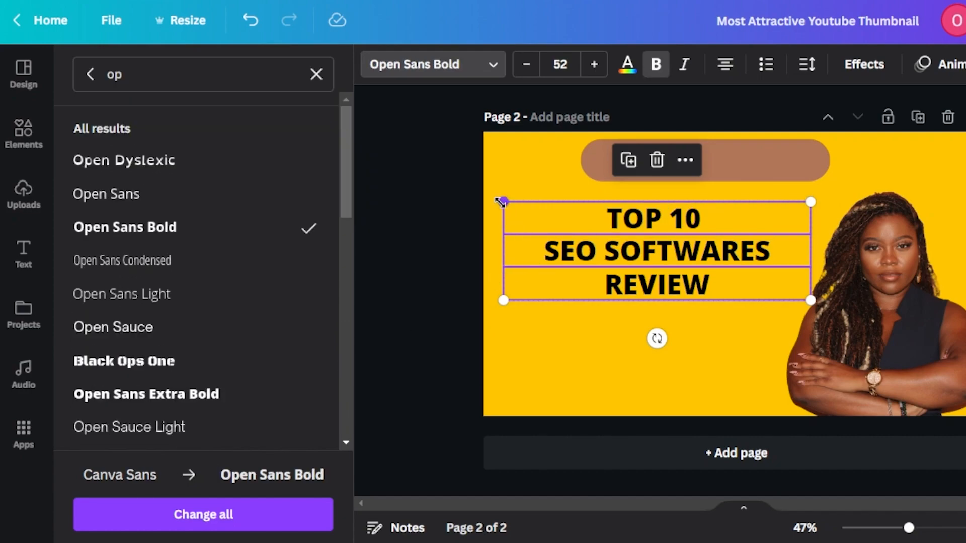
{"action": "left_click_drag", "start_coordinate": [501, 201], "coordinate": [423, 174]}
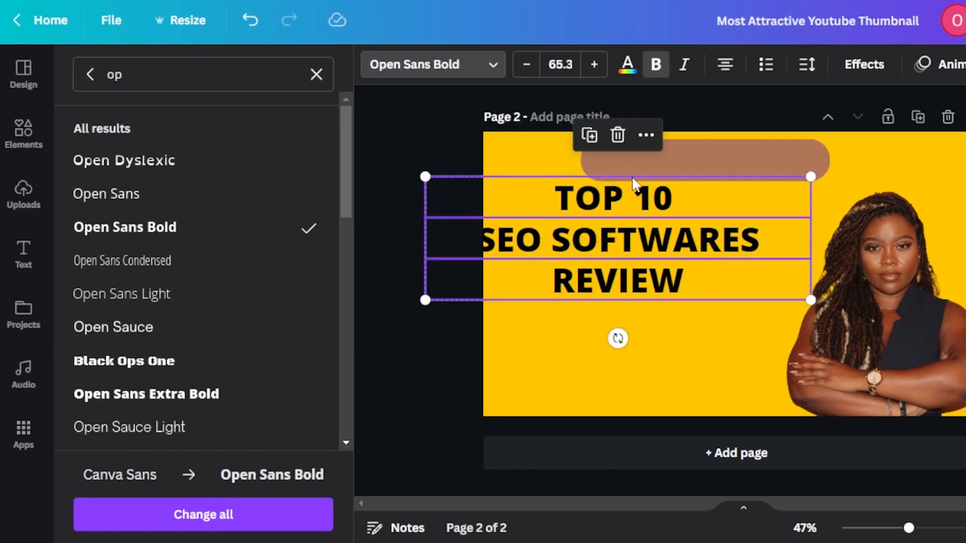
{"action": "left_click_drag", "start_coordinate": [635, 182], "coordinate": [654, 217]}
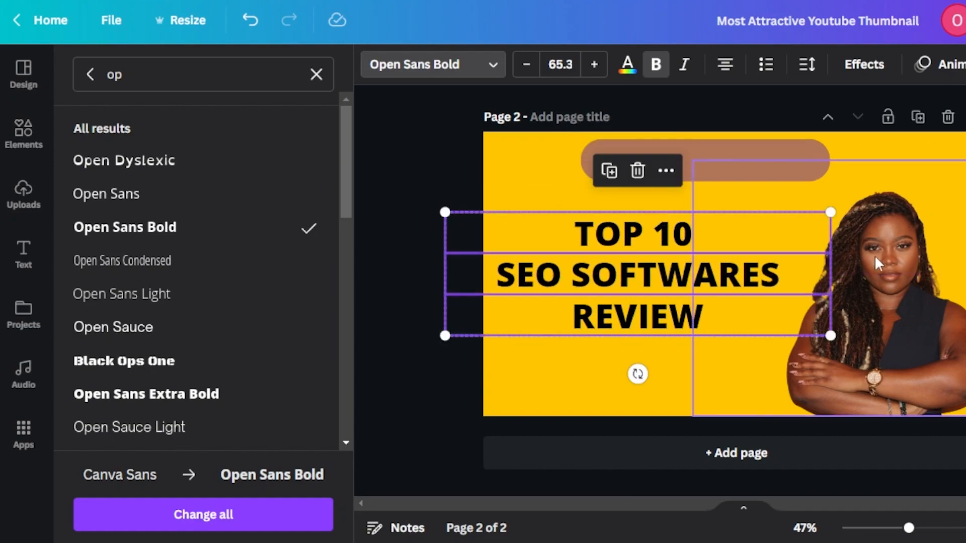
Step: Place the brown pill shape behind the "TOP 10" heading as its label background
{"action": "left_click", "coordinate": [945, 201]}
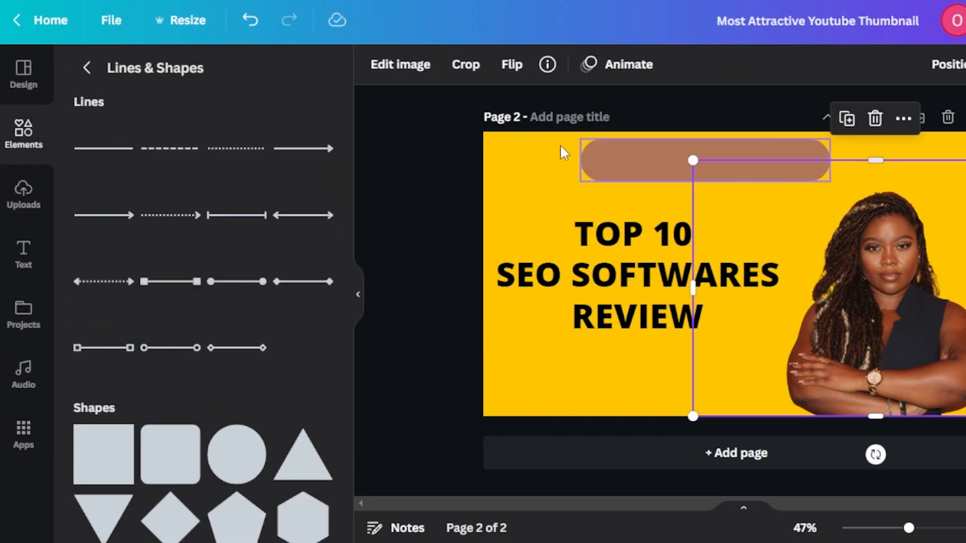
{"action": "left_click_drag", "start_coordinate": [634, 160], "coordinate": [561, 233]}
{"action": "key", "text": "Escape"}
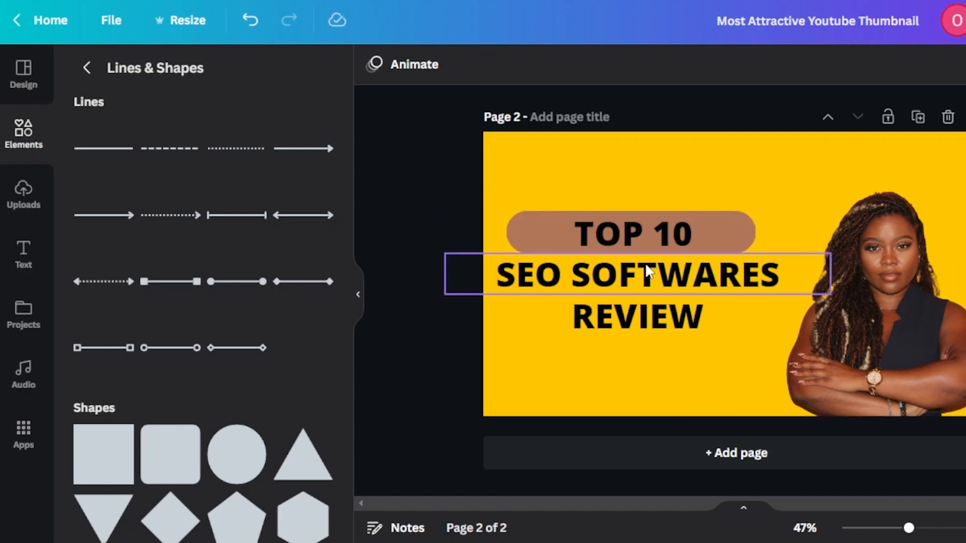
Step: Add a second pill shape and stretch it across the full width of the "SEO SOFTWARES" heading
{"action": "left_click_drag", "start_coordinate": [351, 156], "coordinate": [353, 388]}
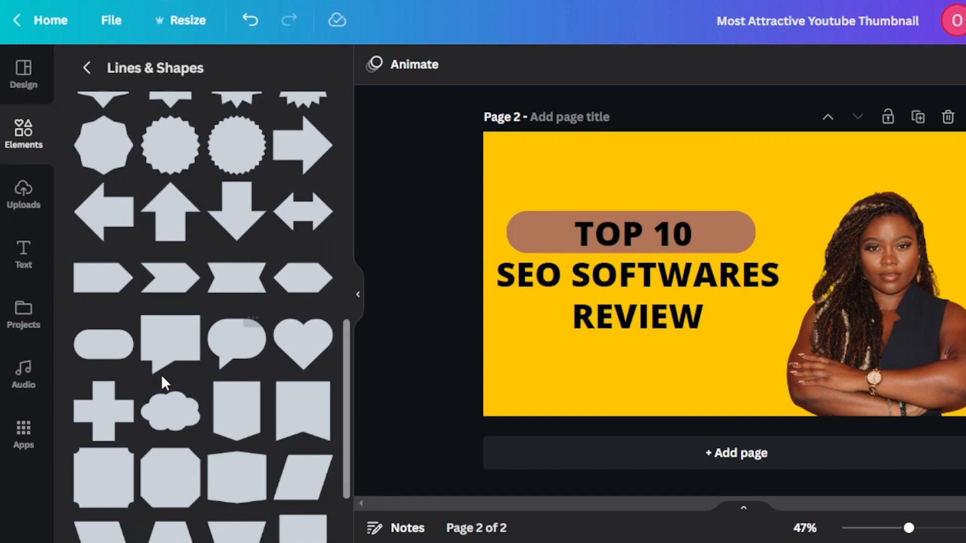
{"action": "left_click", "coordinate": [129, 350]}
{"action": "left_click_drag", "start_coordinate": [696, 274], "coordinate": [479, 269]}
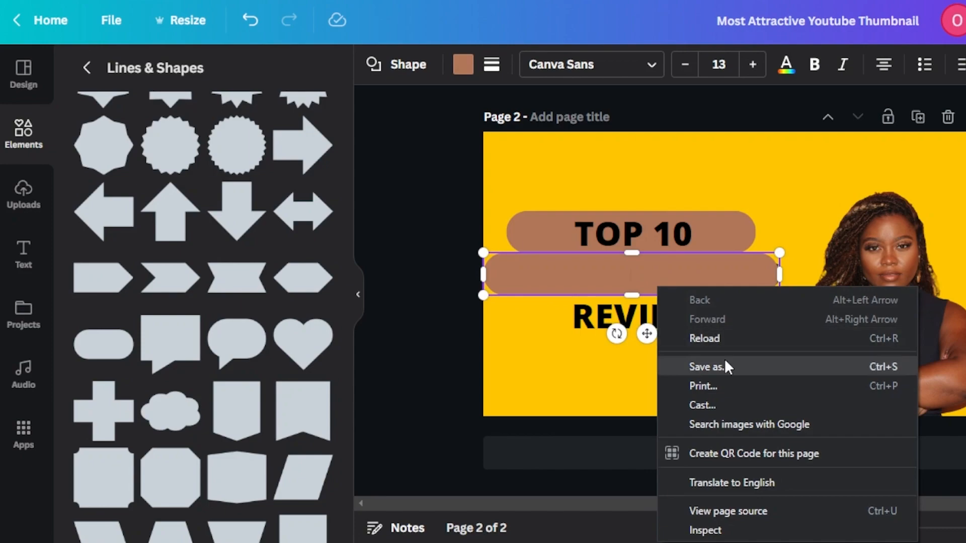
{"action": "left_click", "coordinate": [584, 246]}
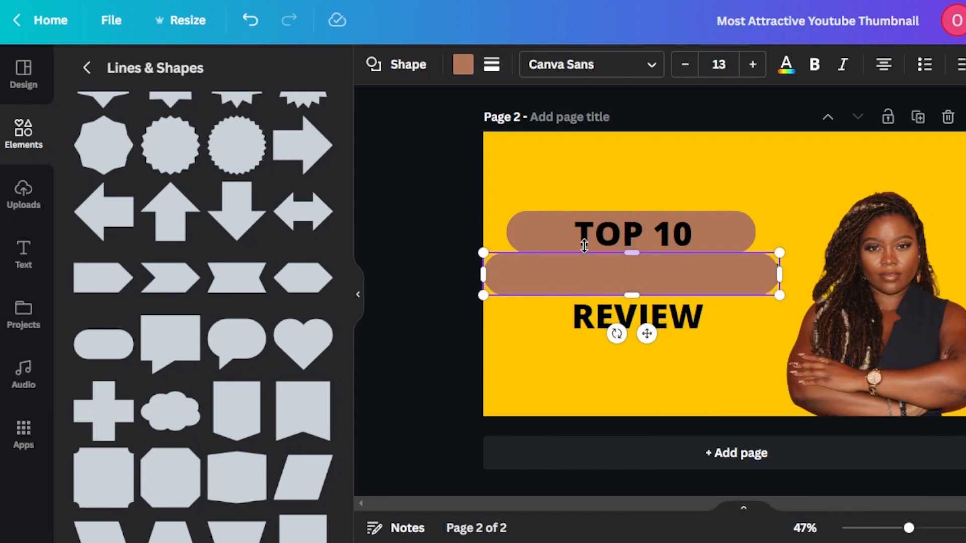
Step: Replace page 2's headings and pill shapes with the tilted title labels and white curved arrows from page 1
{"action": "right_click", "coordinate": [637, 280]}
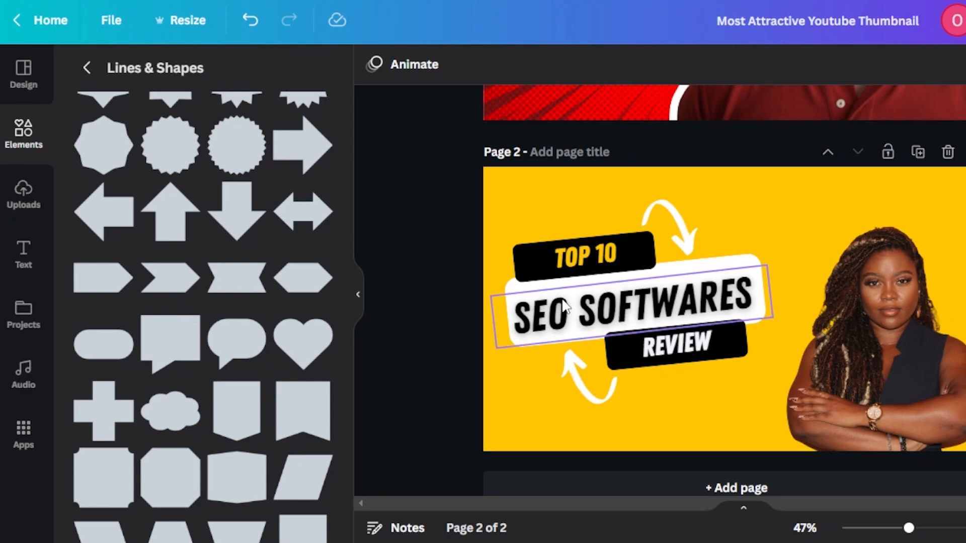
{"action": "left_click", "coordinate": [586, 277]}
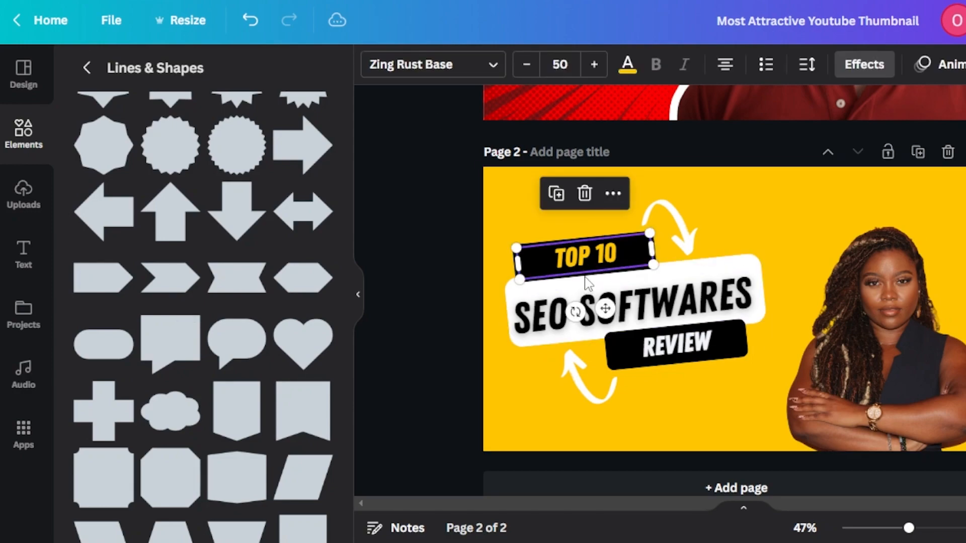
{"action": "left_click", "coordinate": [424, 296]}
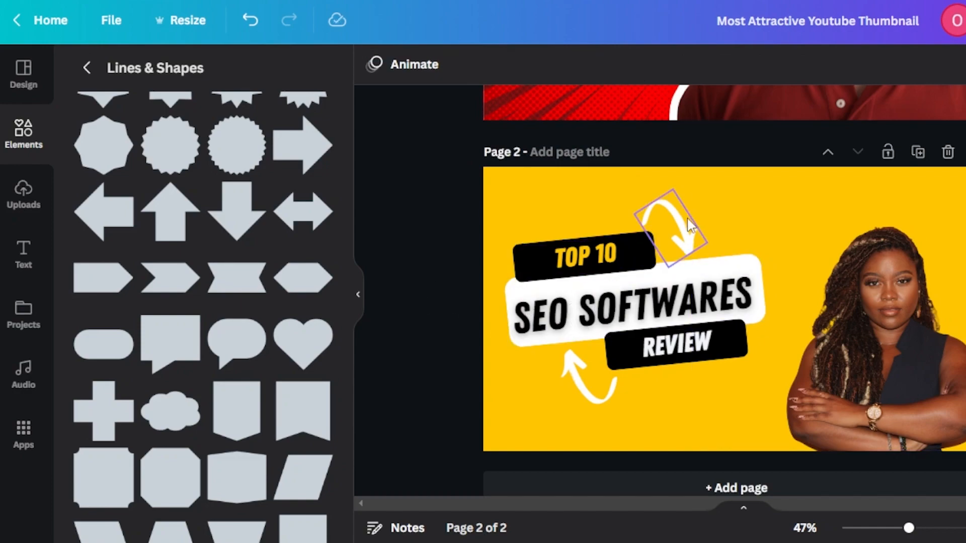
Step: Search the graphics for "Arrow", add the thick white curved arrow to page 2, delete it and clear the search
{"action": "left_click", "coordinate": [26, 135]}
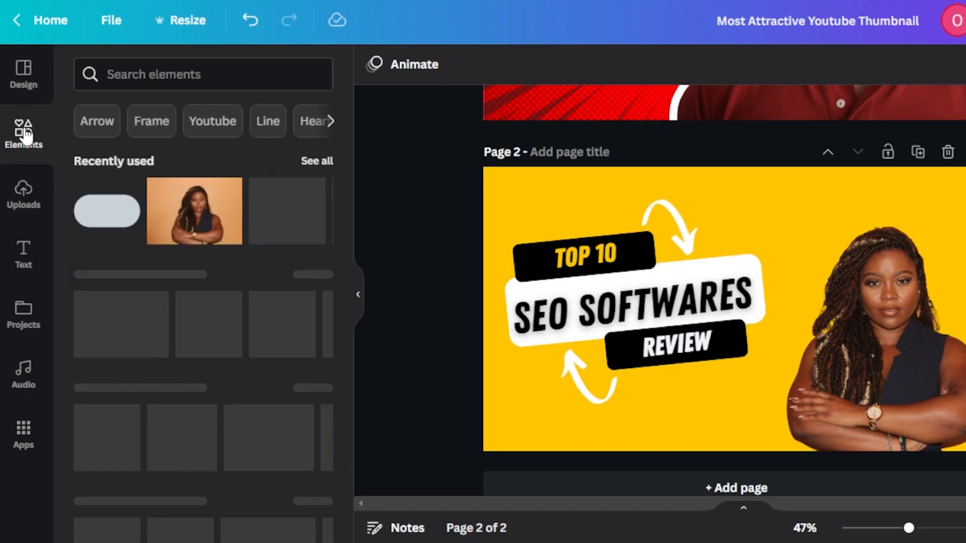
{"action": "left_click", "coordinate": [102, 125]}
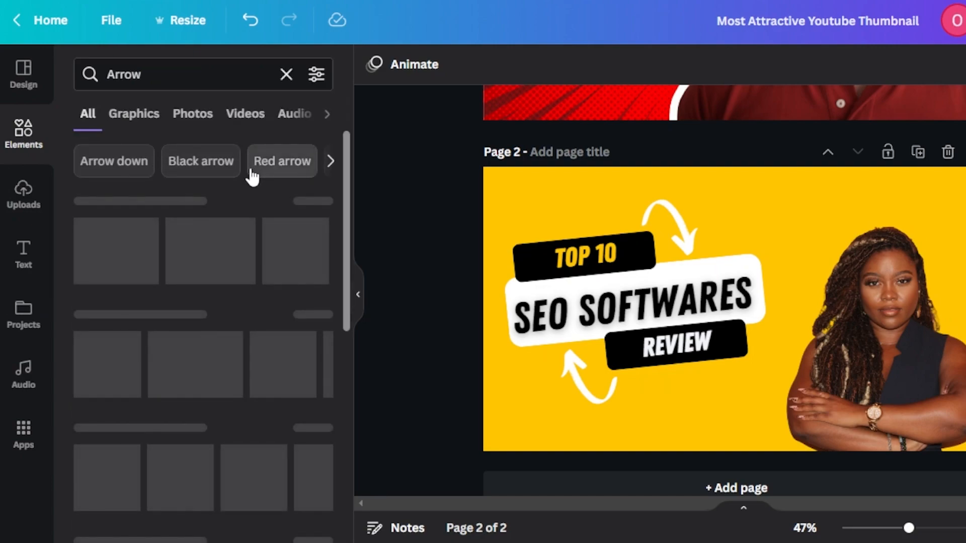
{"action": "left_click", "coordinate": [130, 114]}
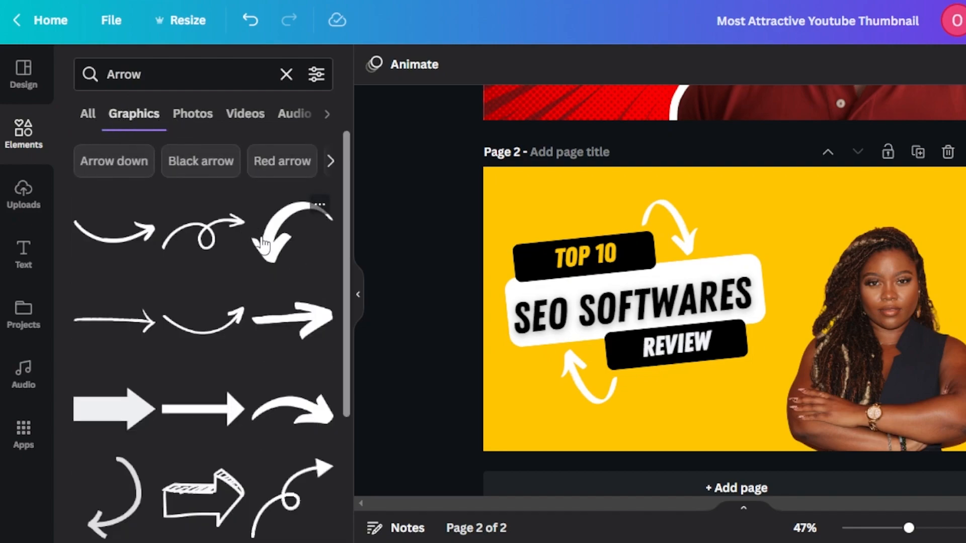
{"action": "left_click", "coordinate": [285, 248]}
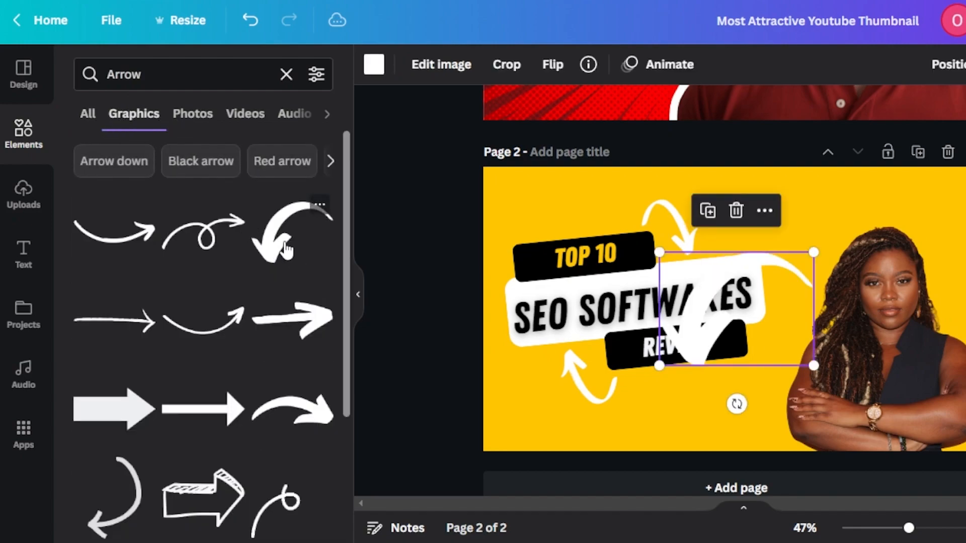
{"action": "left_click", "coordinate": [735, 211]}
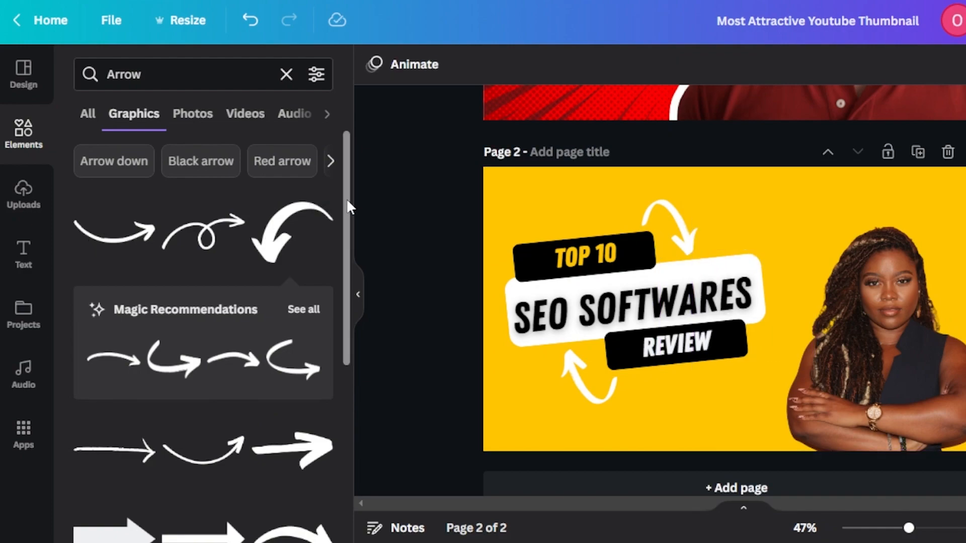
{"action": "left_click_drag", "start_coordinate": [346, 198], "coordinate": [346, 236]}
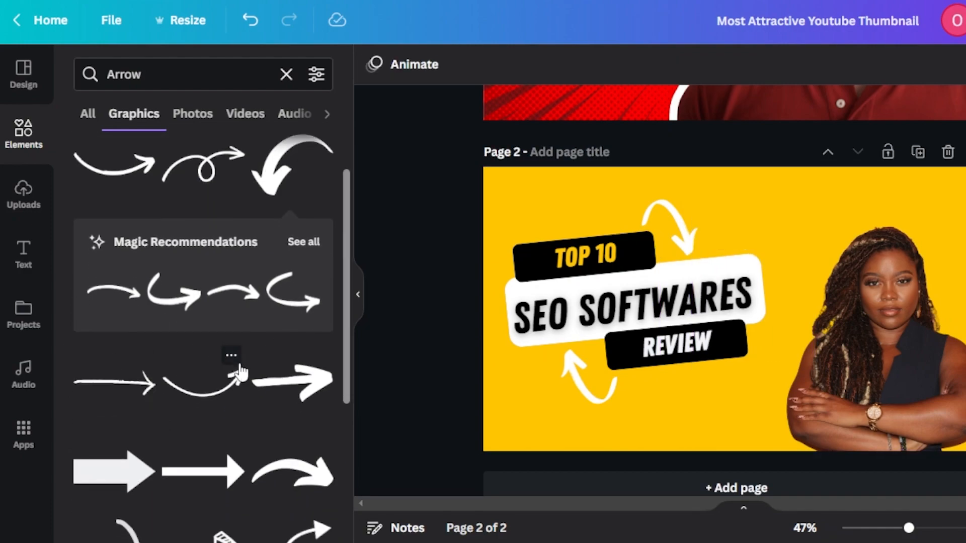
{"action": "left_click_drag", "start_coordinate": [346, 295], "coordinate": [344, 354]}
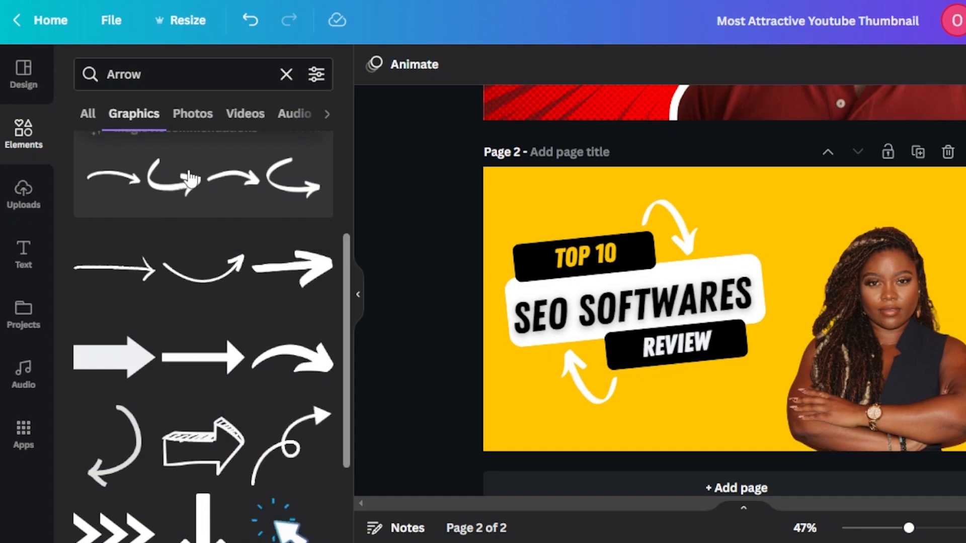
{"action": "left_click", "coordinate": [285, 74]}
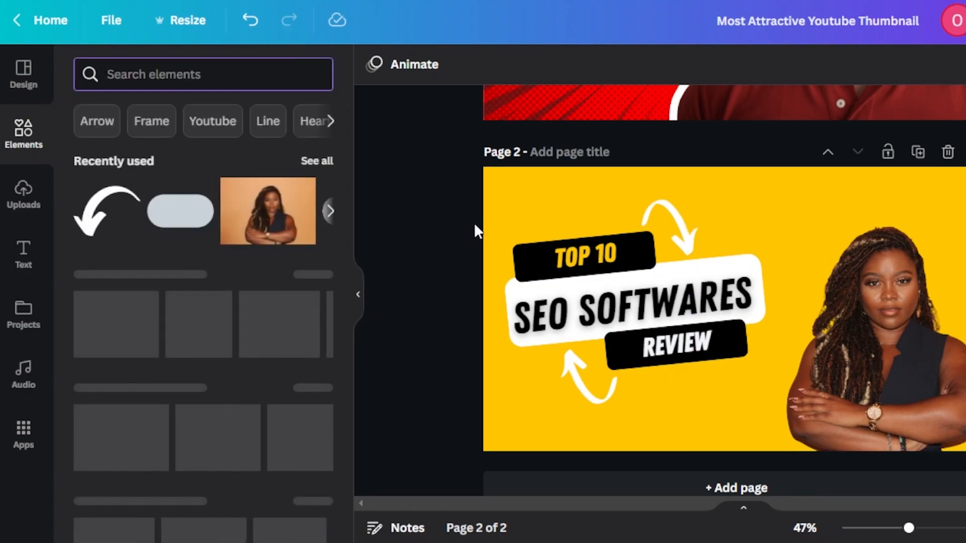
Step: Search the elements for "gradient" and list all matching graphics
{"action": "left_click", "coordinate": [575, 170]}
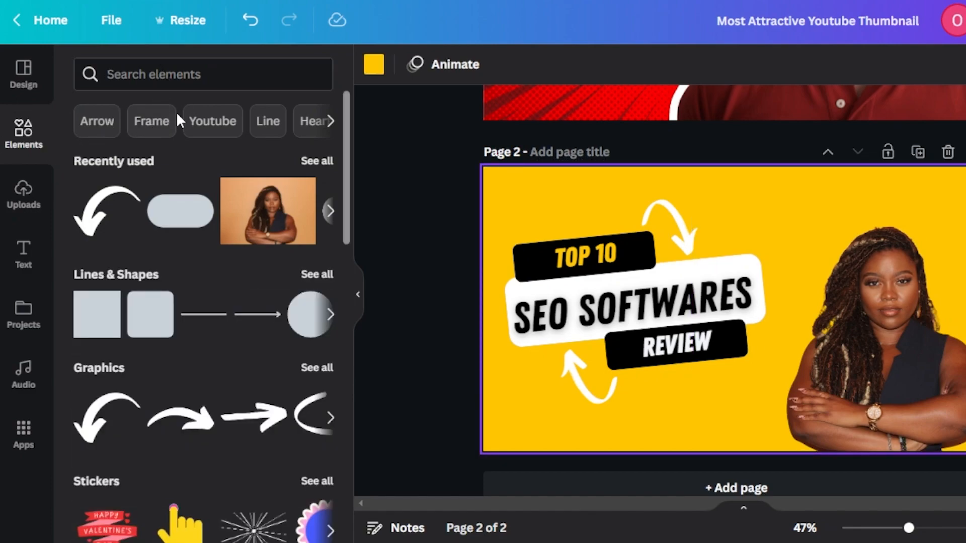
{"action": "left_click", "coordinate": [186, 77]}
{"action": "type", "text": "gr"}
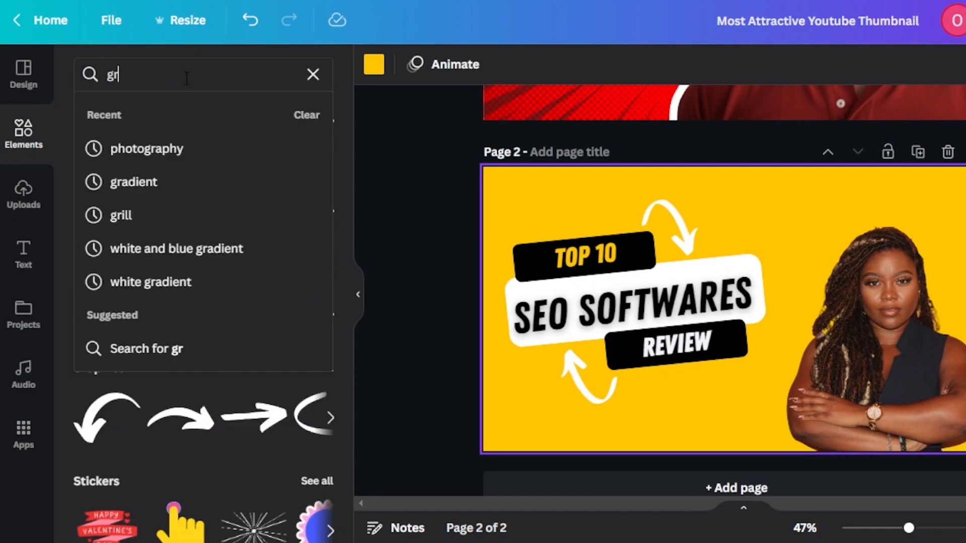
{"action": "left_click", "coordinate": [181, 181]}
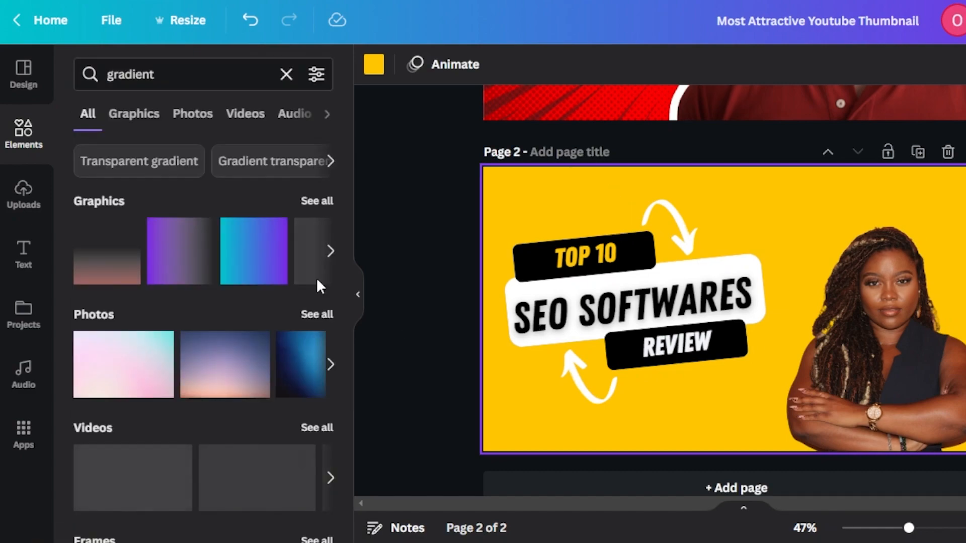
{"action": "left_click", "coordinate": [317, 201]}
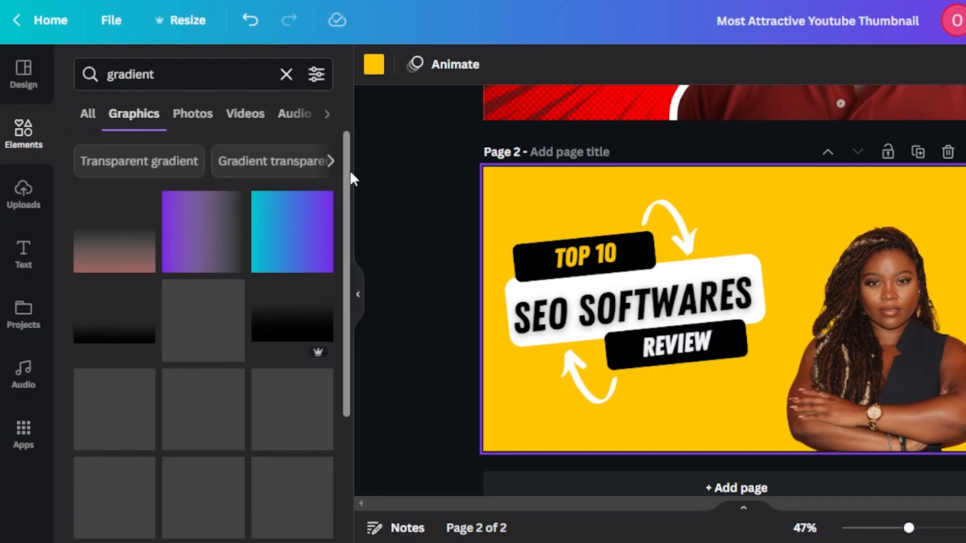
{"action": "scroll", "coordinate": [336, 231], "scroll_direction": "down", "scroll_amount": 3}
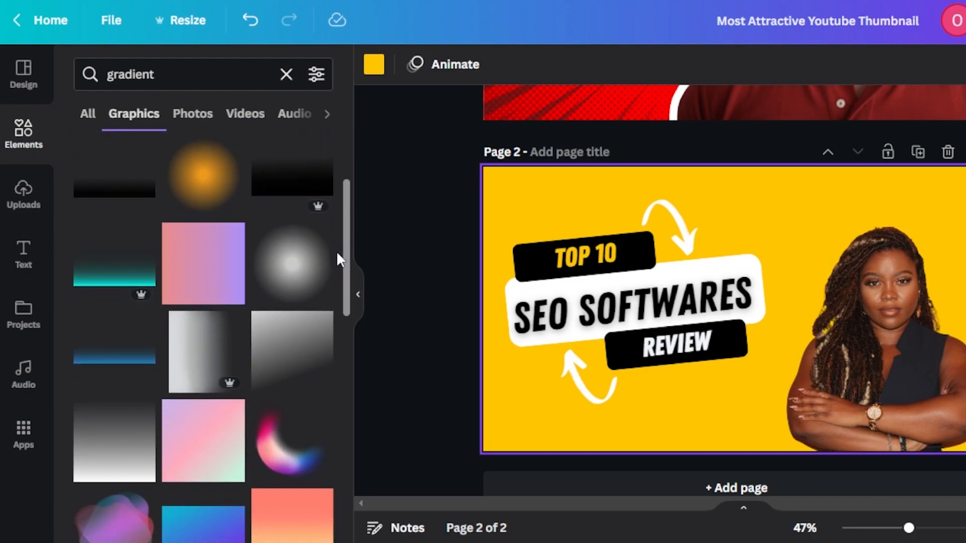
Step: Add the orange radial glow graphic to page 2 and enlarge it over the title labels
{"action": "left_click", "coordinate": [206, 189]}
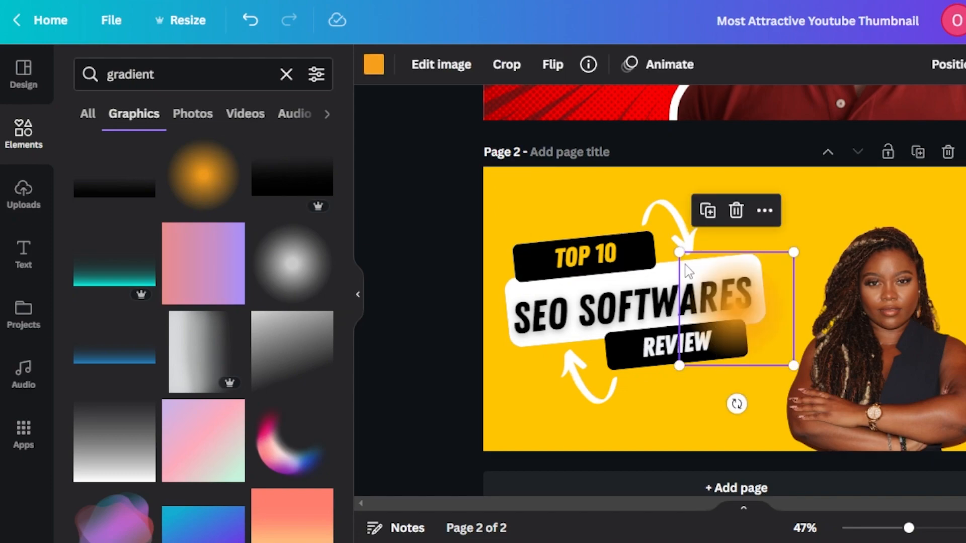
{"action": "left_click_drag", "start_coordinate": [678, 250], "coordinate": [369, 161]}
{"action": "left_click_drag", "start_coordinate": [693, 269], "coordinate": [656, 355]}
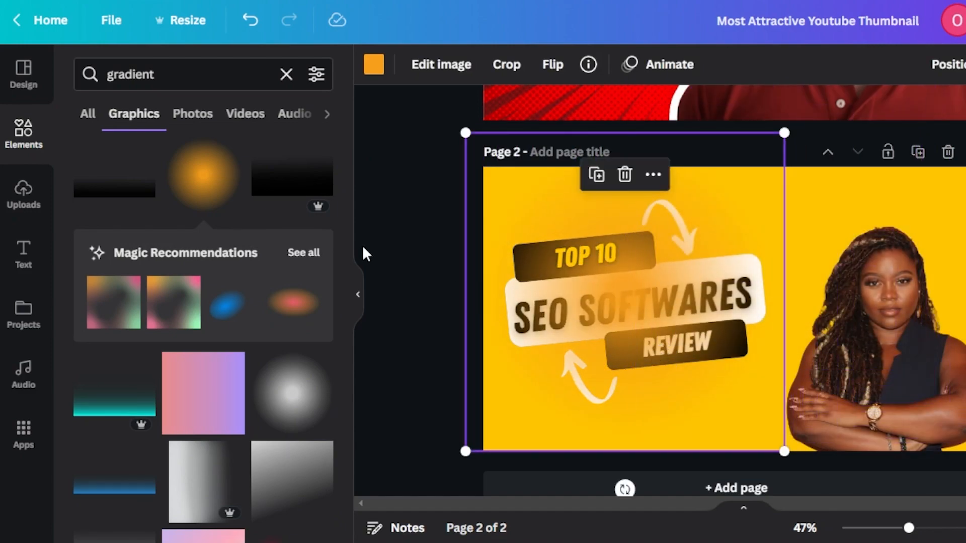
Step: Add the blue halftone dot gradient graphic to page 2 and move it over the woman's head
{"action": "left_click_drag", "start_coordinate": [345, 198], "coordinate": [346, 374]}
{"action": "scroll", "coordinate": [347, 397], "scroll_direction": "down", "scroll_amount": 3}
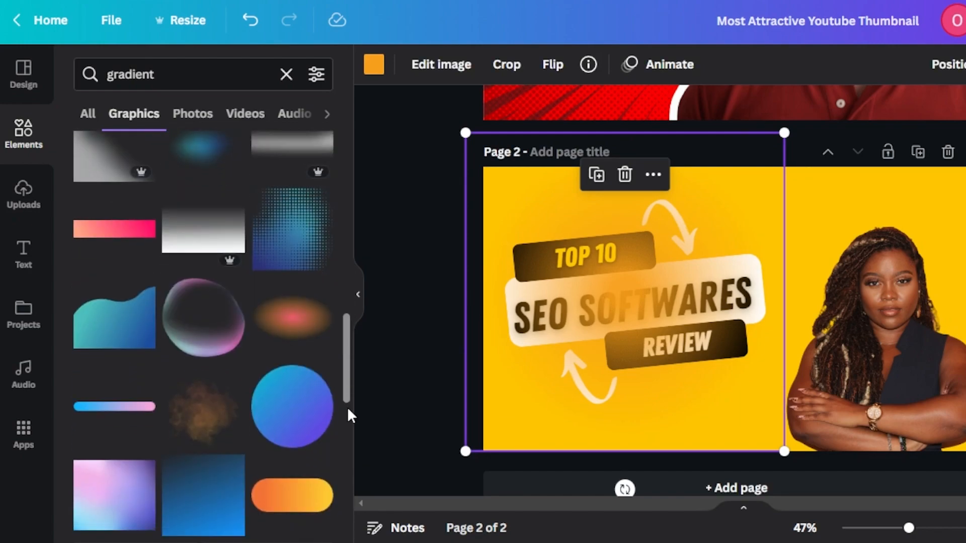
{"action": "left_click", "coordinate": [288, 237]}
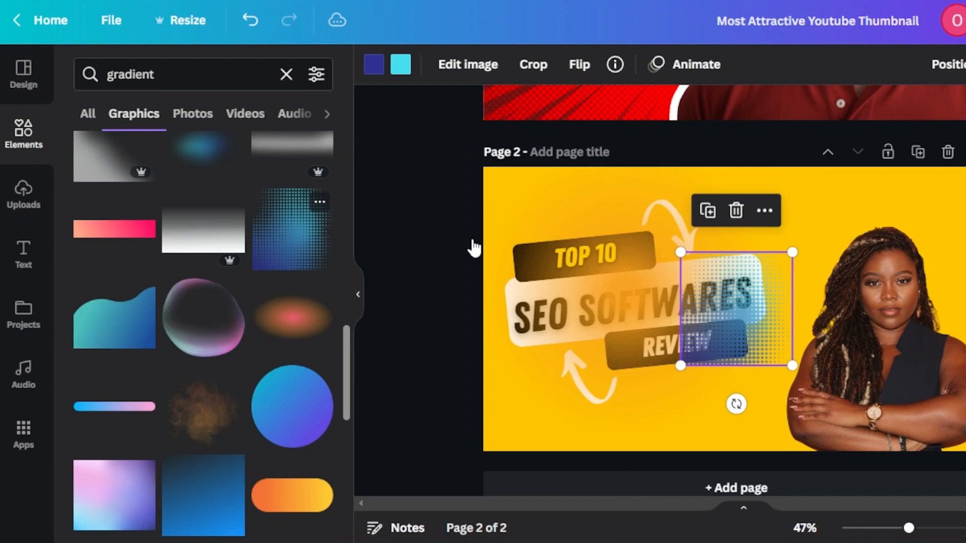
{"action": "left_click_drag", "start_coordinate": [743, 298], "coordinate": [857, 256]}
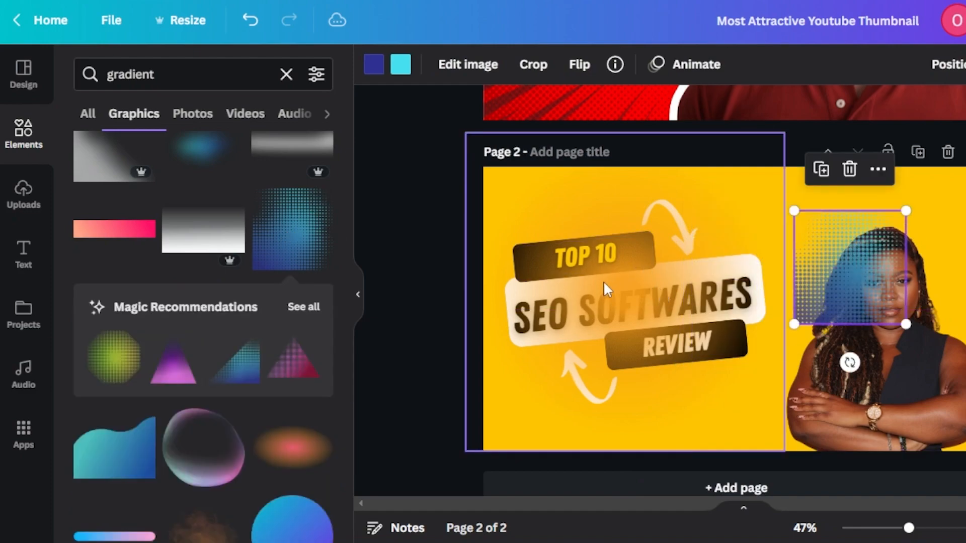
Step: Move the orange radial glow off the title labels and delete it from page 2
{"action": "left_click", "coordinate": [617, 298]}
{"action": "left_click_drag", "start_coordinate": [644, 300], "coordinate": [797, 249]}
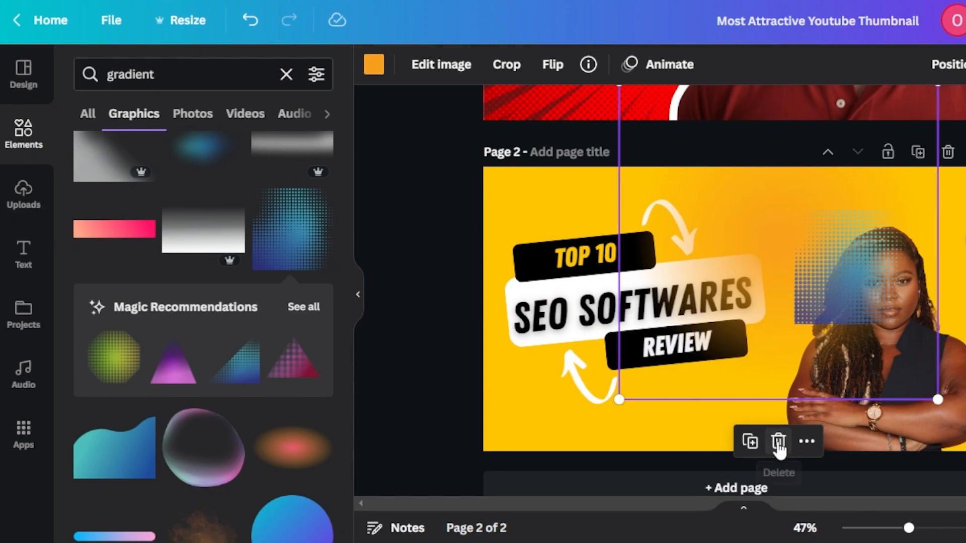
{"action": "left_click", "coordinate": [778, 442]}
Step: Enlarge the blue halftone gradient to cover all of page 2 and make it partly transparent
{"action": "left_click", "coordinate": [849, 307]}
{"action": "left_click_drag", "start_coordinate": [793, 323], "coordinate": [394, 406]}
{"action": "left_click_drag", "start_coordinate": [731, 392], "coordinate": [629, 307]}
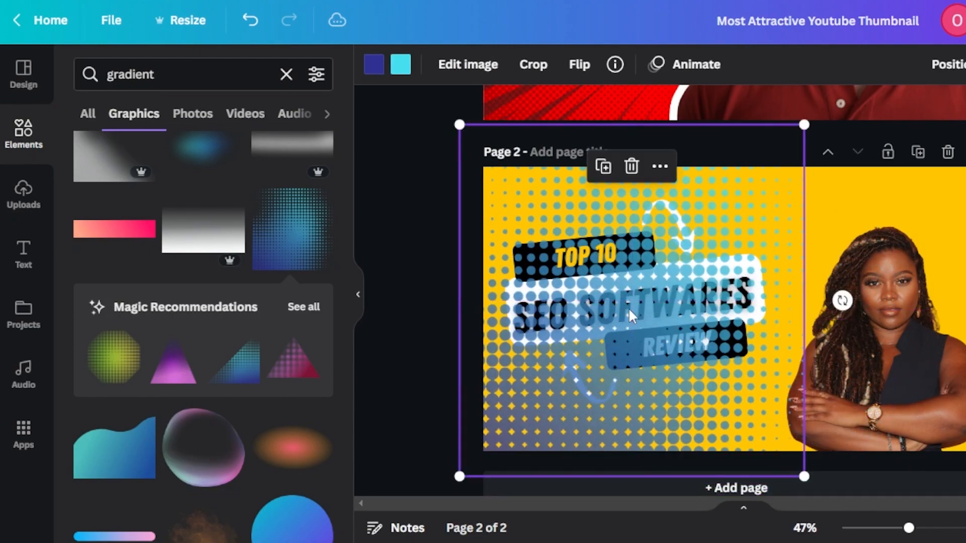
{"action": "left_click_drag", "start_coordinate": [804, 477], "coordinate": [900, 541]}
{"action": "left_click_drag", "start_coordinate": [862, 416], "coordinate": [931, 417]}
{"action": "left_click_drag", "start_coordinate": [534, 124], "coordinate": [359, 115]}
{"action": "left_click_drag", "start_coordinate": [931, 348], "coordinate": [959, 354]}
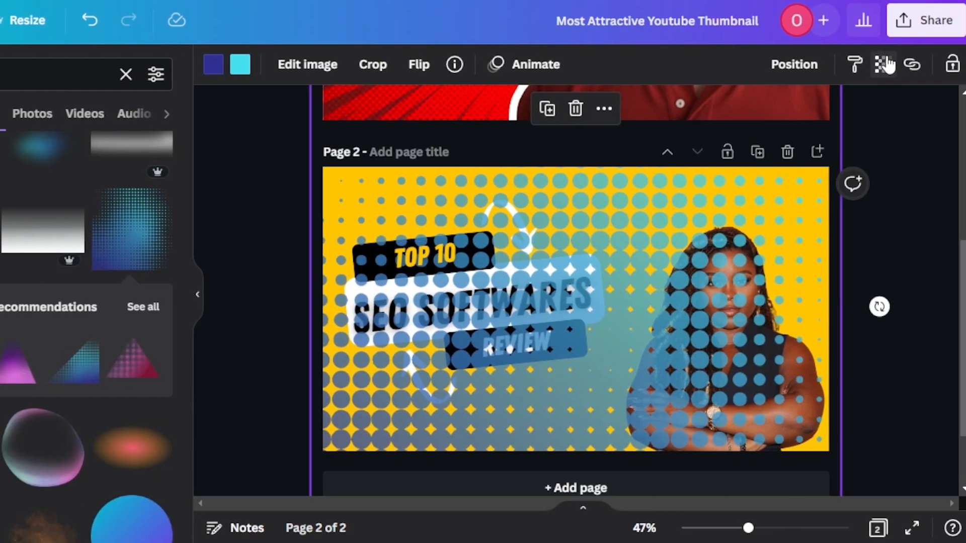
{"action": "left_click", "coordinate": [883, 64]}
{"action": "left_click_drag", "start_coordinate": [881, 141], "coordinate": [829, 132]}
Step: Recolour the halftone's dark blue to the page's yellow #FFC500, and darken it to a mustard gold
{"action": "left_click", "coordinate": [214, 64]}
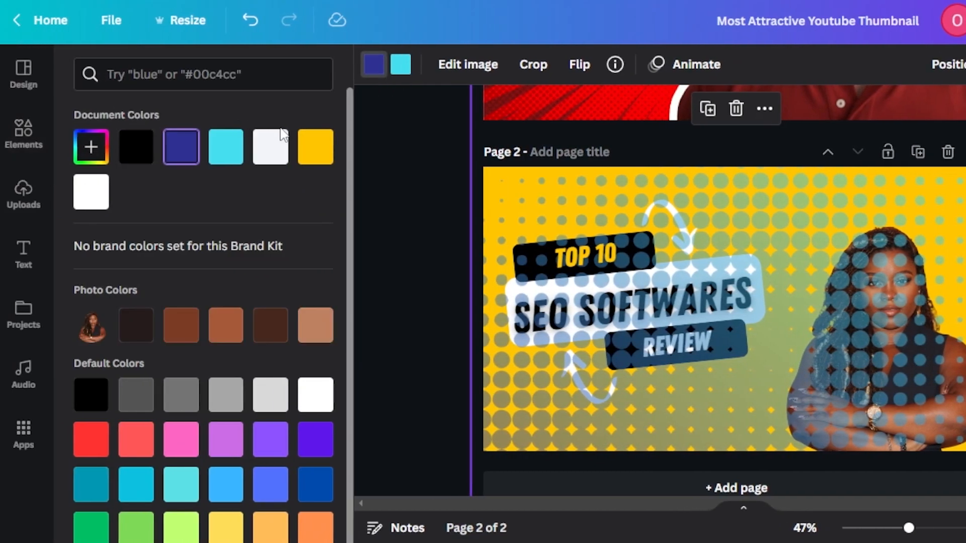
{"action": "left_click", "coordinate": [99, 154]}
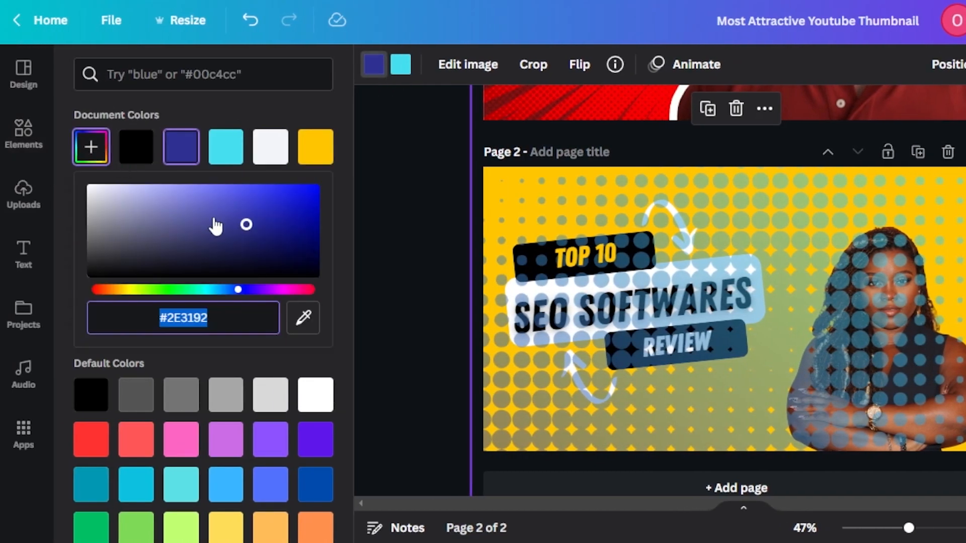
{"action": "left_click", "coordinate": [308, 165]}
{"action": "left_click", "coordinate": [91, 151]}
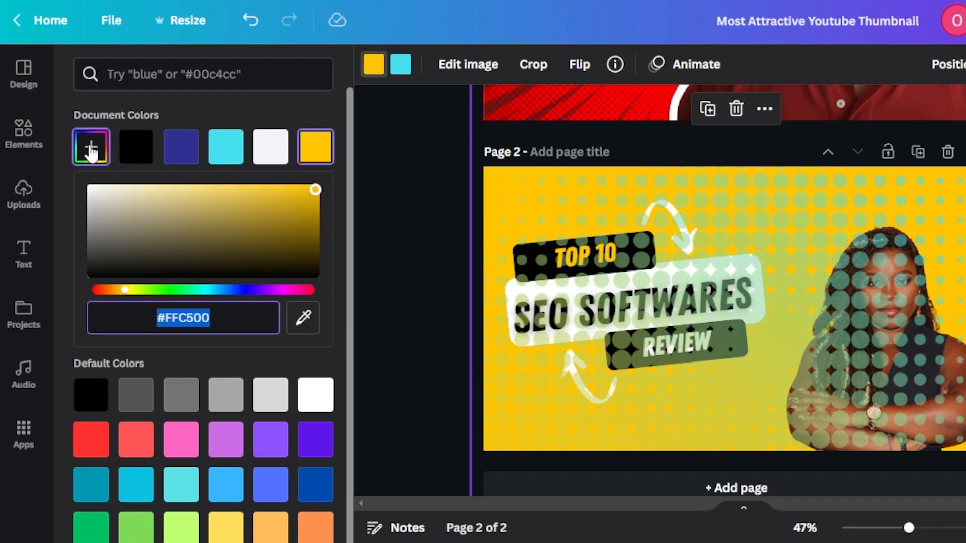
{"action": "left_click_drag", "start_coordinate": [316, 190], "coordinate": [349, 189]}
Step: Change the halftone's cyan to the mustard gold from the document colors
{"action": "left_click", "coordinate": [400, 64]}
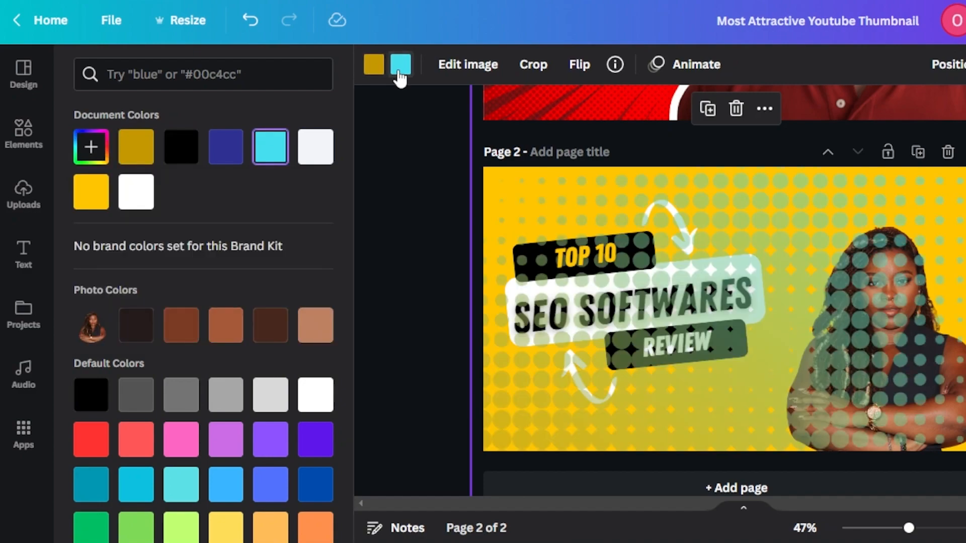
{"action": "left_click", "coordinate": [79, 156]}
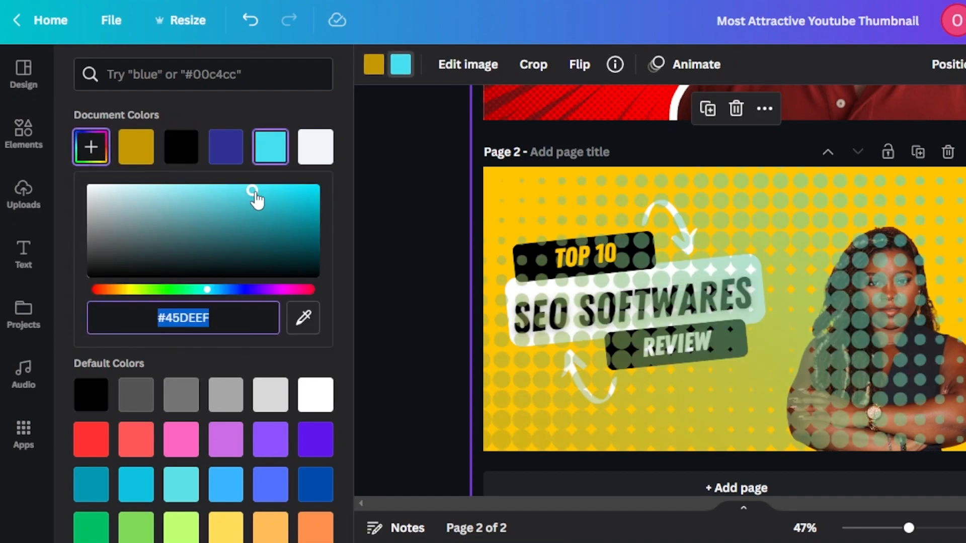
{"action": "left_click", "coordinate": [142, 150]}
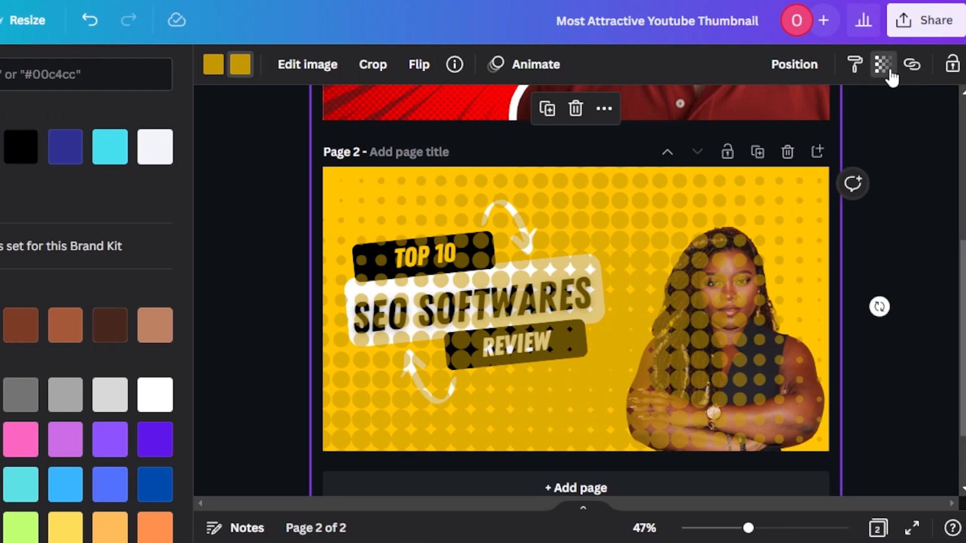
Step: Set the halftone's transparency to 48 and send it to the back, behind the titles, arrows and woman
{"action": "left_click", "coordinate": [891, 77]}
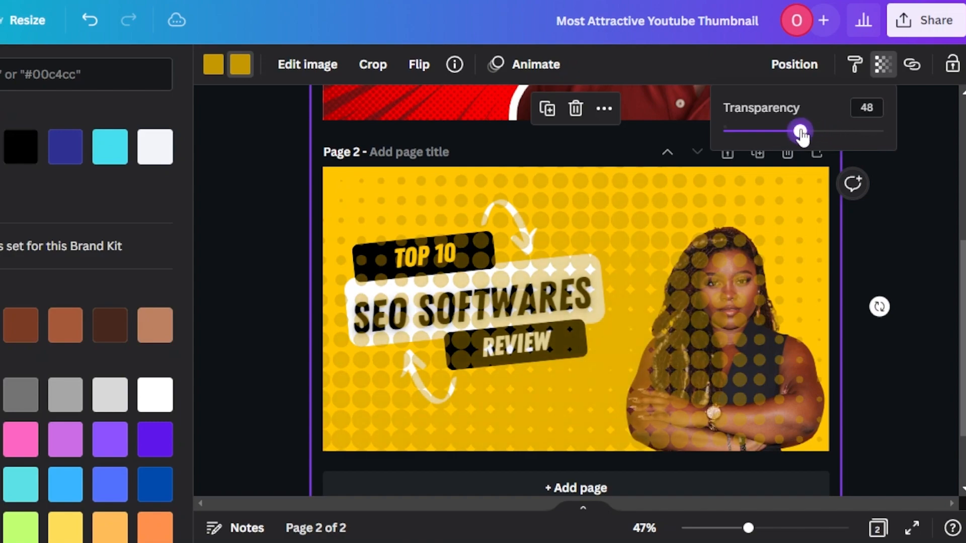
{"action": "left_click", "coordinate": [687, 211]}
{"action": "right_click", "coordinate": [687, 213]}
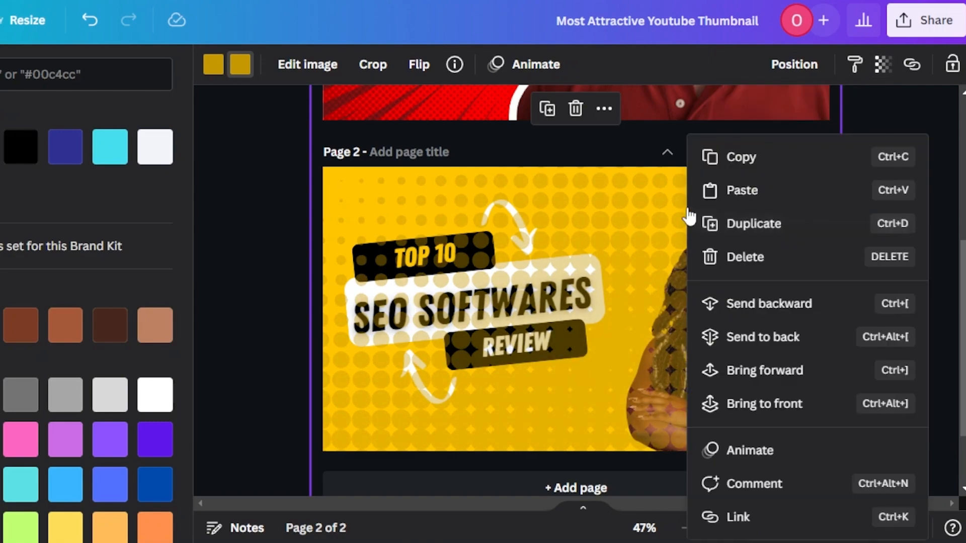
{"action": "left_click", "coordinate": [735, 304]}
{"action": "right_click", "coordinate": [653, 304]}
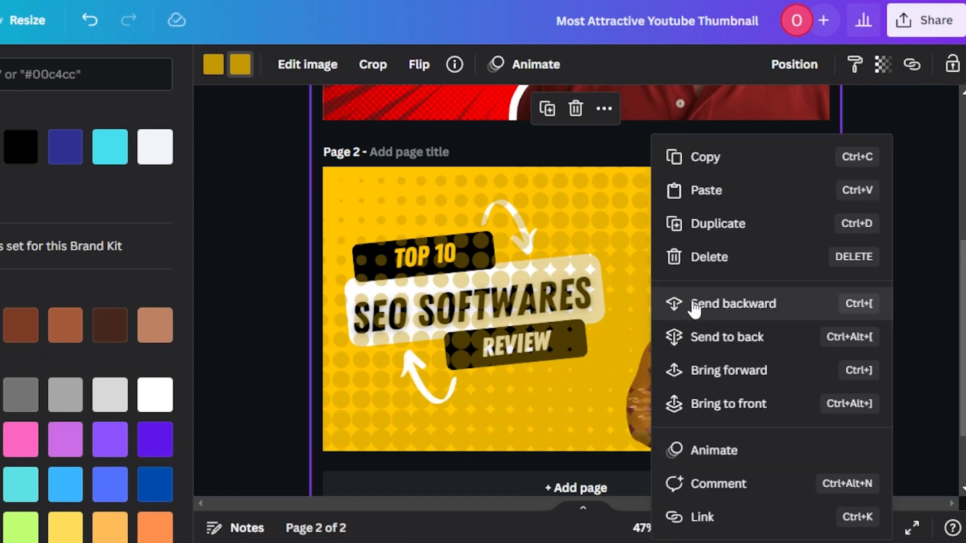
{"action": "left_click", "coordinate": [703, 337]}
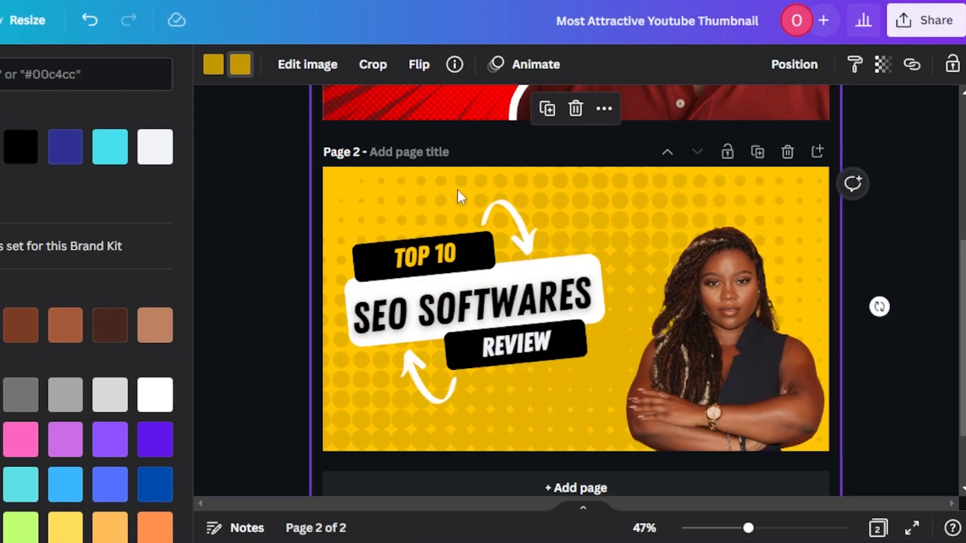
Step: Nudge the woman's cutout slightly upward on page 2
{"action": "left_click", "coordinate": [937, 313]}
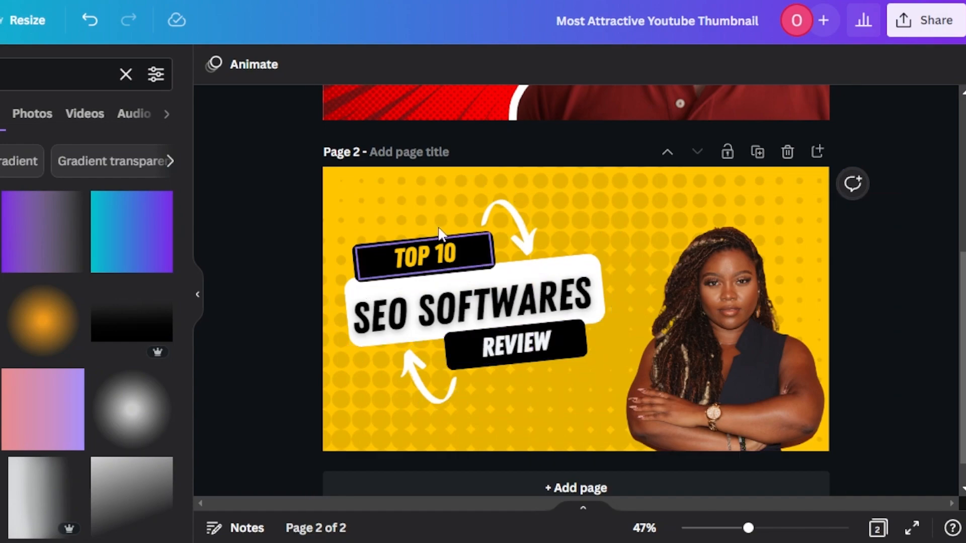
{"action": "left_click_drag", "start_coordinate": [724, 393], "coordinate": [723, 389]}
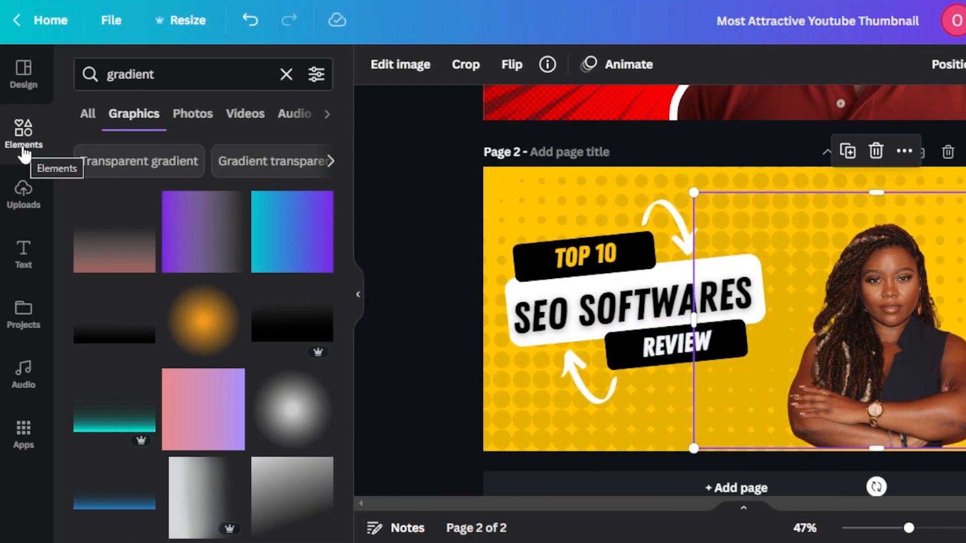
Step: Search the elements library for "sparkles" and show all matching graphics
{"action": "left_click", "coordinate": [36, 150]}
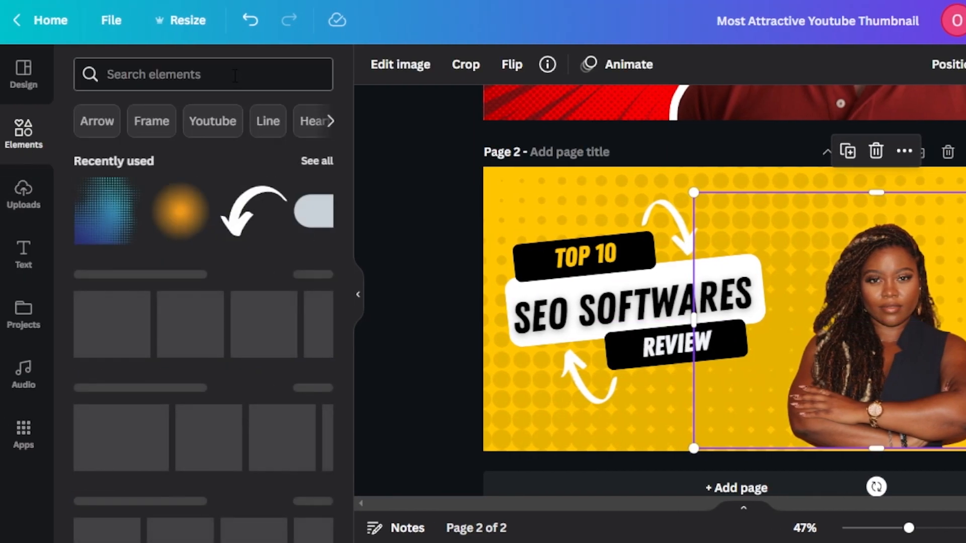
{"action": "left_click", "coordinate": [235, 75]}
{"action": "type", "text": "sp"}
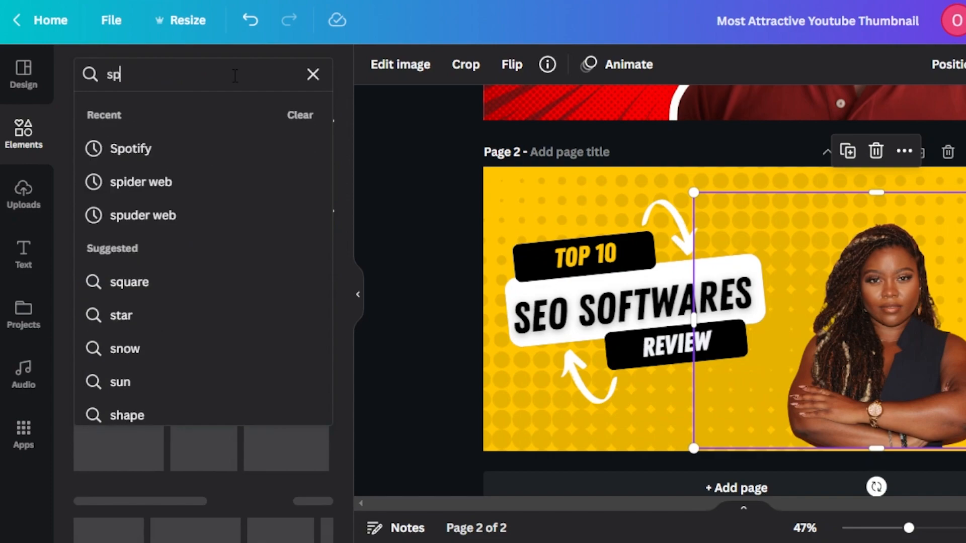
{"action": "type", "text": "arkle"}
{"action": "key", "text": "Return"}
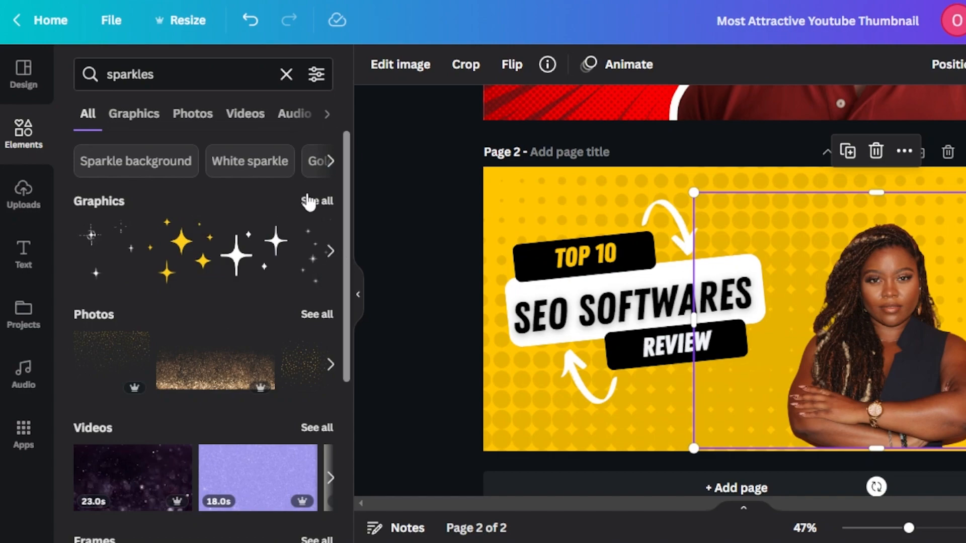
{"action": "left_click", "coordinate": [308, 201]}
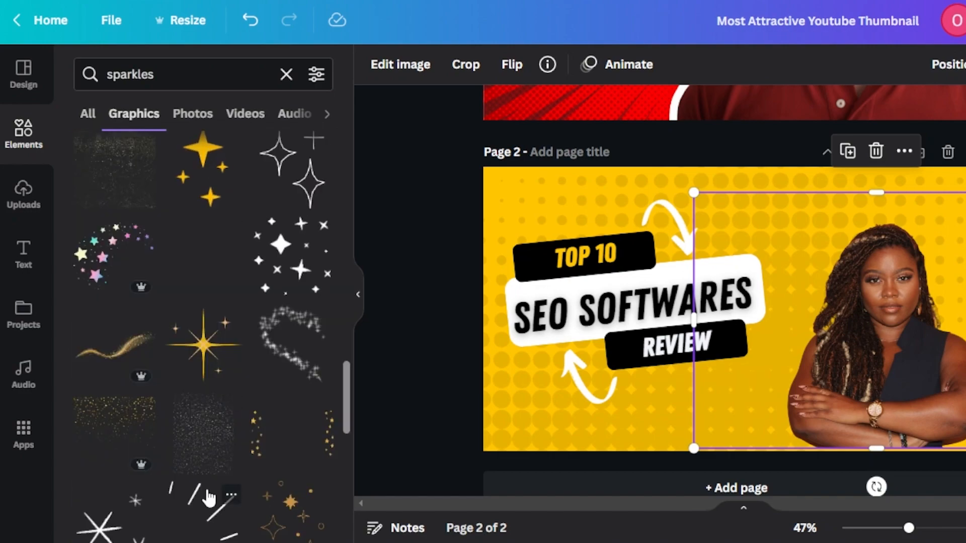
Step: Add the radiating dash lines graphic to page 2 and place it beside the upper right of the woman's head
{"action": "left_click", "coordinate": [203, 505]}
{"action": "left_click_drag", "start_coordinate": [744, 342], "coordinate": [953, 259]}
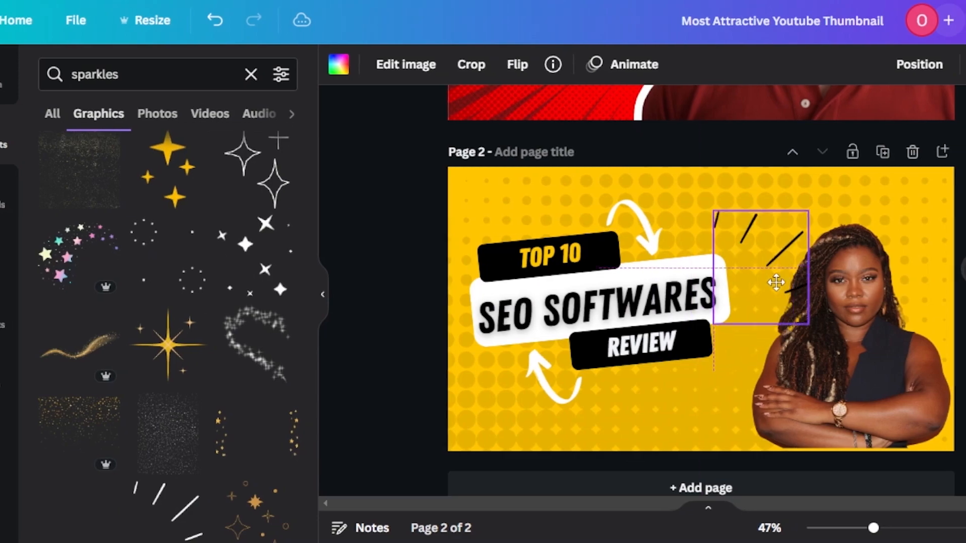
{"action": "left_click_drag", "start_coordinate": [891, 259], "coordinate": [872, 259]}
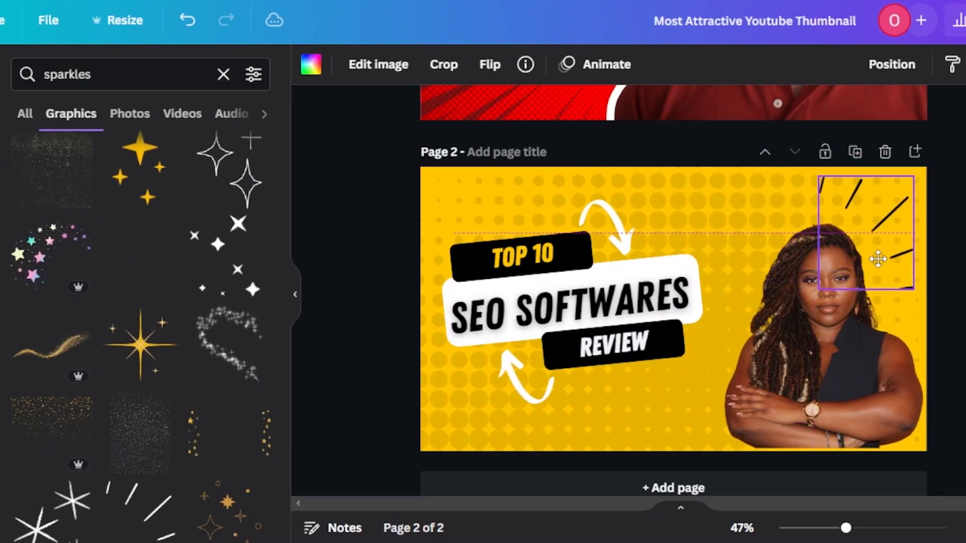
Step: Recolour the radiating lines graphic white from the document colors and deselect it
{"action": "left_click", "coordinate": [310, 65]}
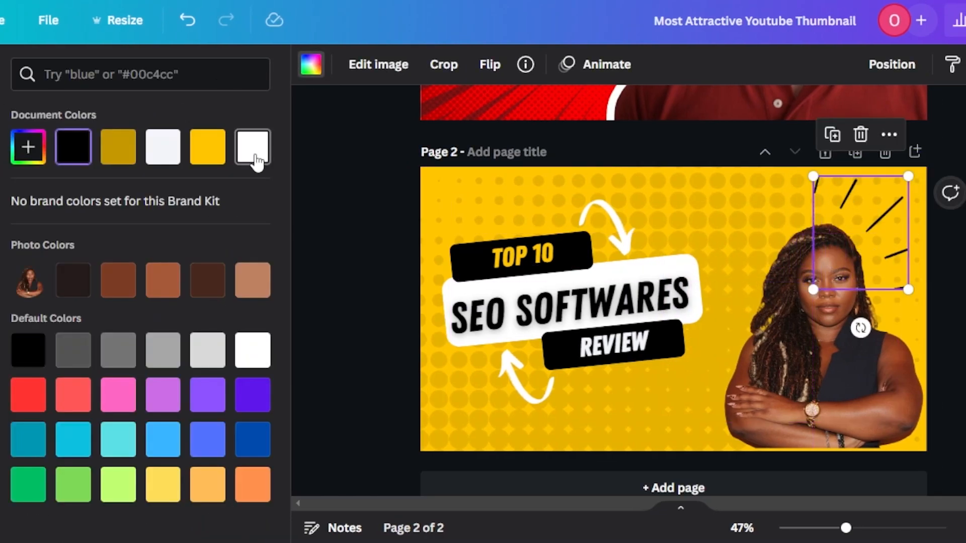
{"action": "left_click", "coordinate": [252, 147]}
{"action": "key", "text": "Escape"}
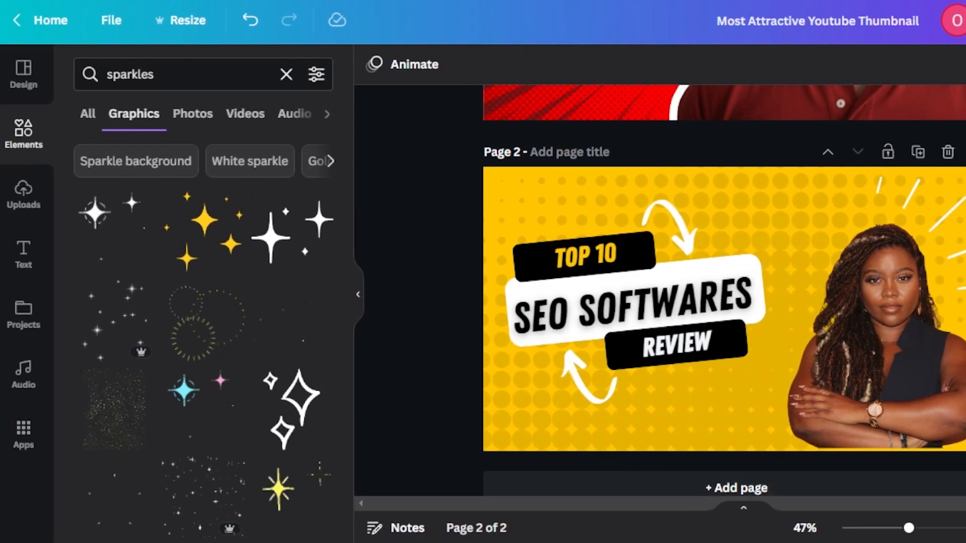
{"action": "scroll", "coordinate": [723, 290], "scroll_direction": "up", "scroll_amount": 5}
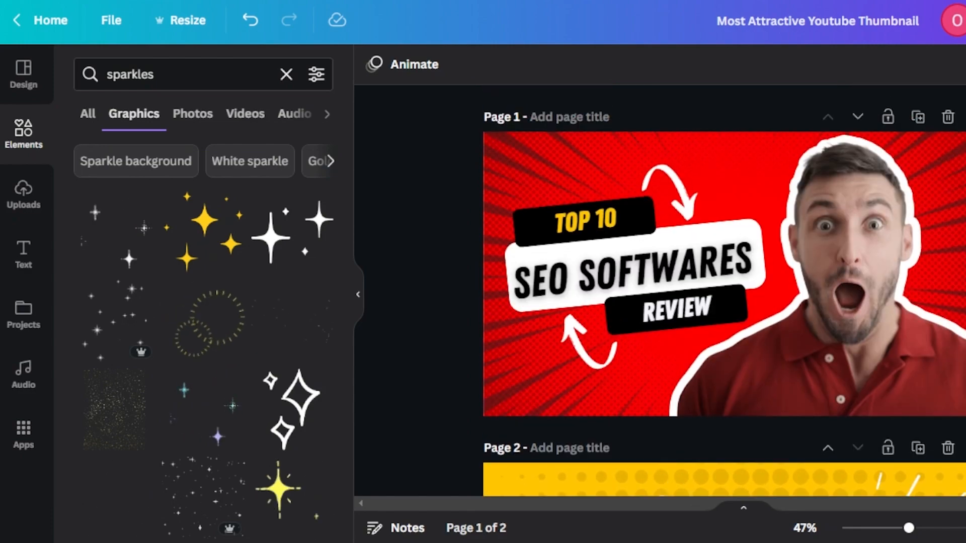
{"action": "scroll", "coordinate": [723, 290], "scroll_direction": "down", "scroll_amount": 6}
{"action": "scroll", "coordinate": [723, 290], "scroll_direction": "up", "scroll_amount": 6}
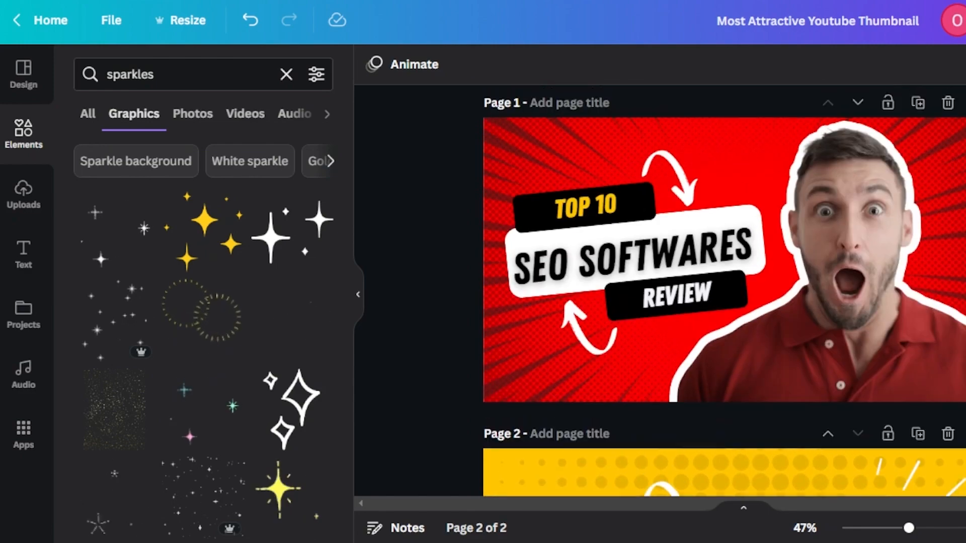
{"action": "scroll", "coordinate": [627, 311], "scroll_direction": "down", "scroll_amount": 6}
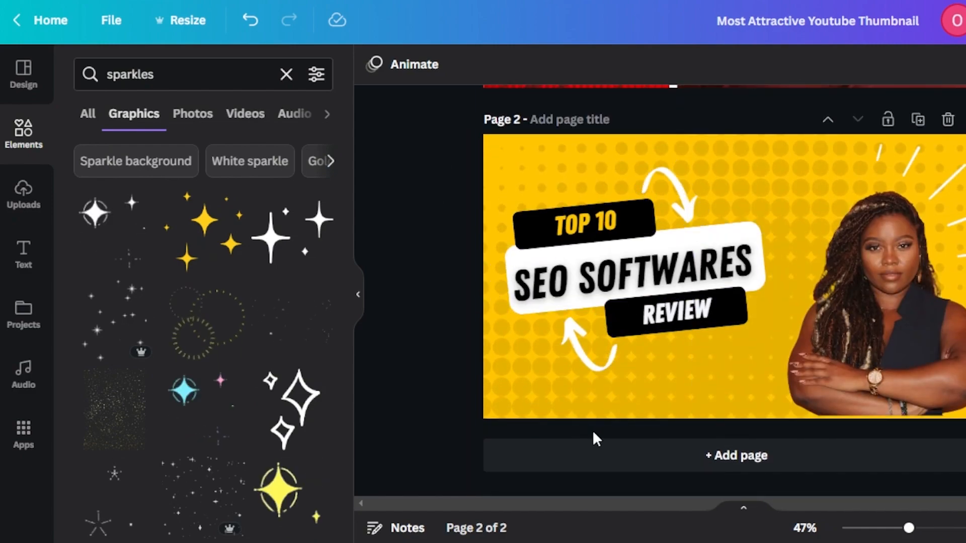
Step: Add a third page and apply the "A Day In My Life" YouTube thumbnail template to it
{"action": "left_click", "coordinate": [25, 68]}
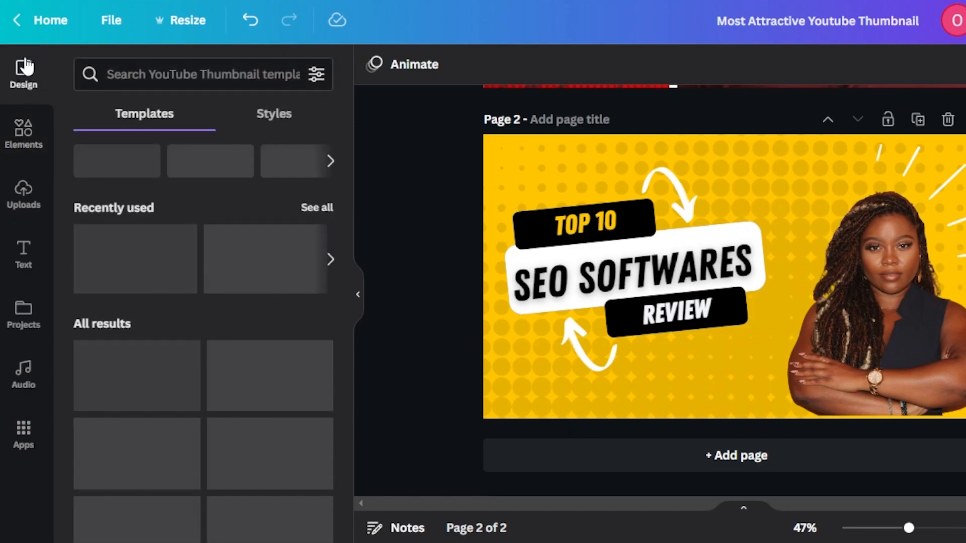
{"action": "left_click_drag", "start_coordinate": [346, 185], "coordinate": [347, 392]}
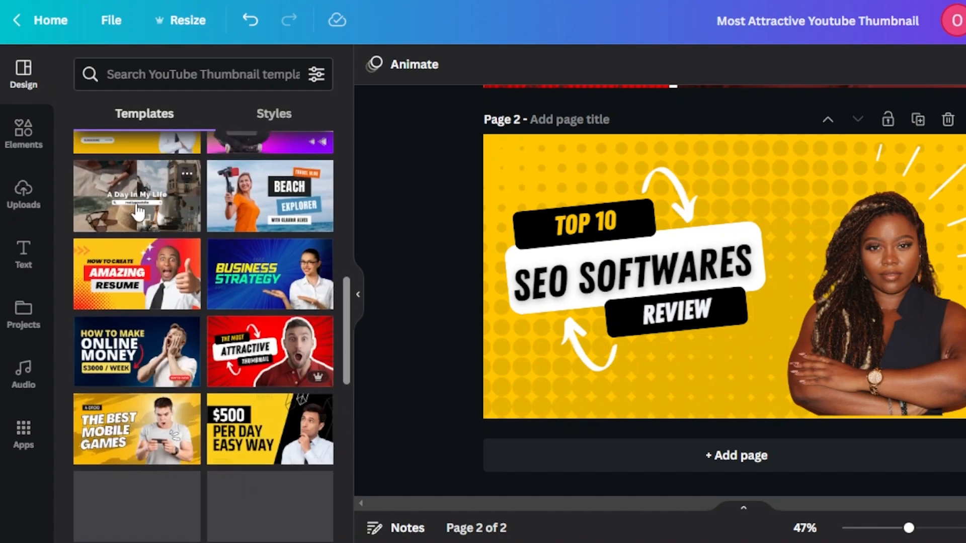
{"action": "left_click", "coordinate": [674, 454]}
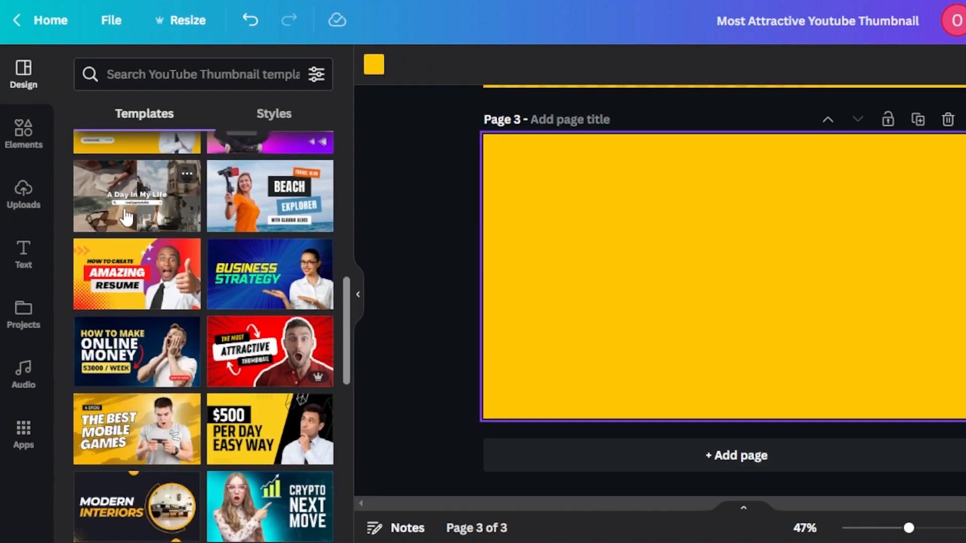
{"action": "left_click", "coordinate": [126, 217]}
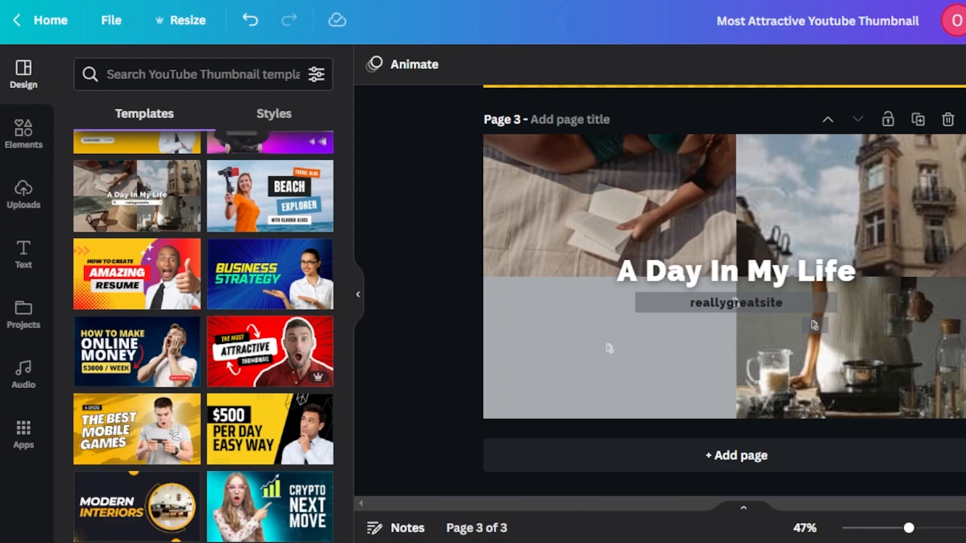
{"action": "scroll", "coordinate": [735, 302], "scroll_direction": "up", "scroll_amount": 10}
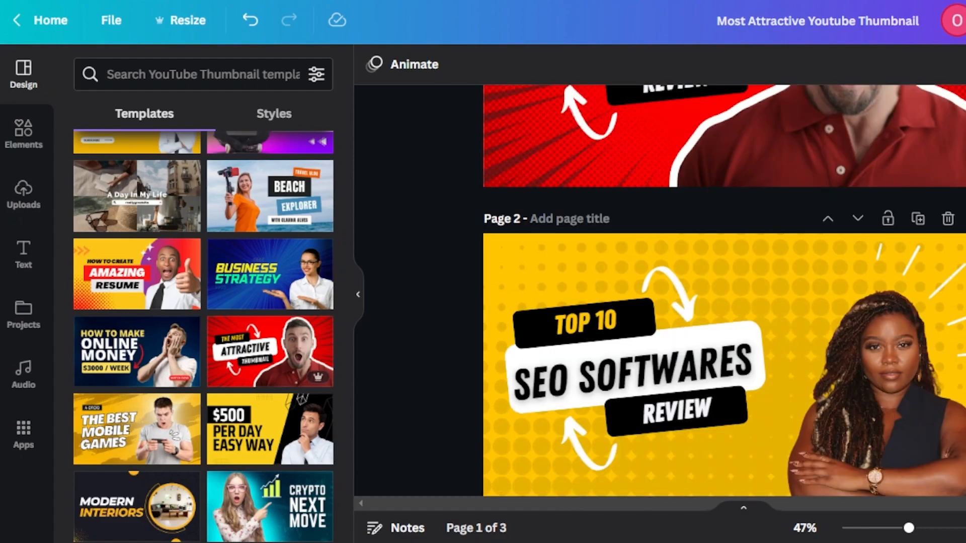
{"action": "scroll", "coordinate": [724, 291], "scroll_direction": "down", "scroll_amount": 8}
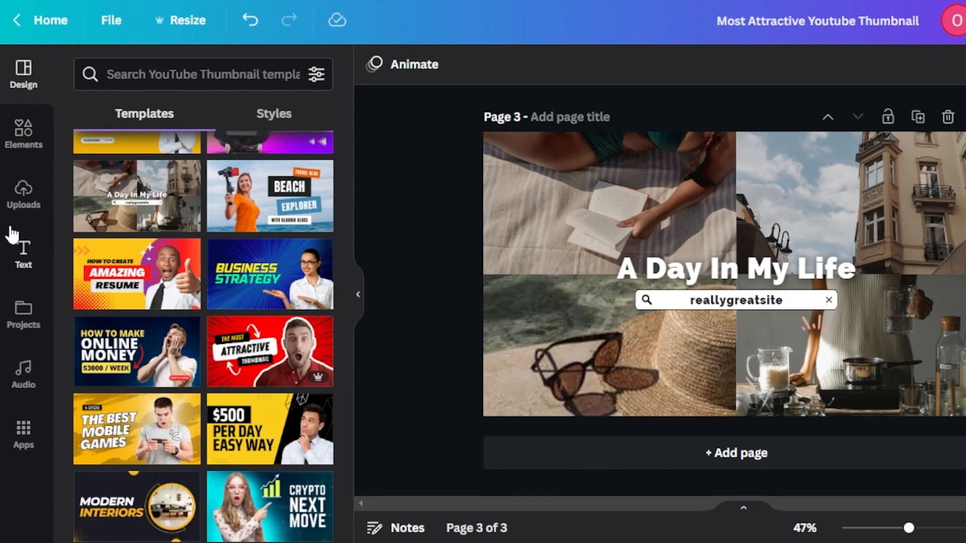
{"action": "left_click", "coordinate": [25, 135]}
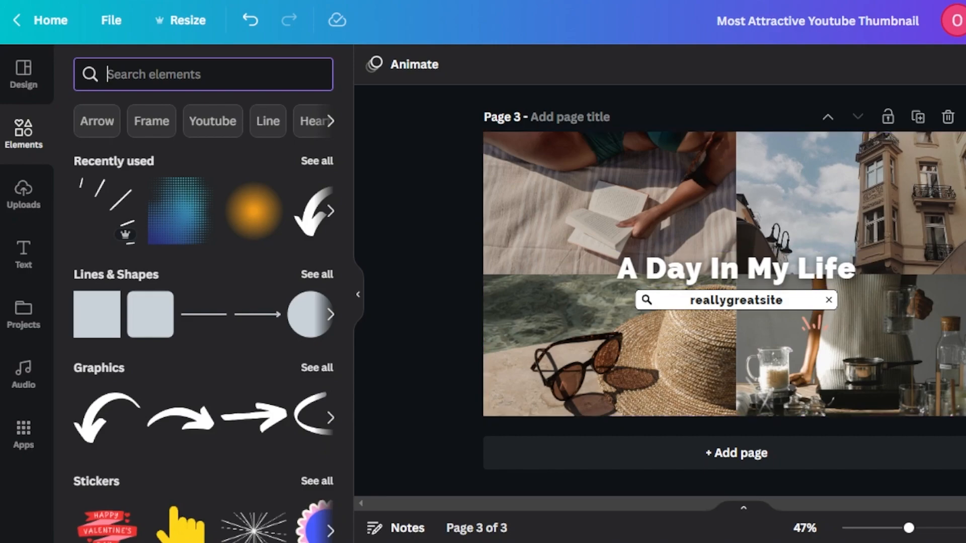
{"action": "scroll", "coordinate": [724, 291], "scroll_direction": "up", "scroll_amount": 10}
{"action": "scroll", "coordinate": [724, 291], "scroll_direction": "down", "scroll_amount": 5}
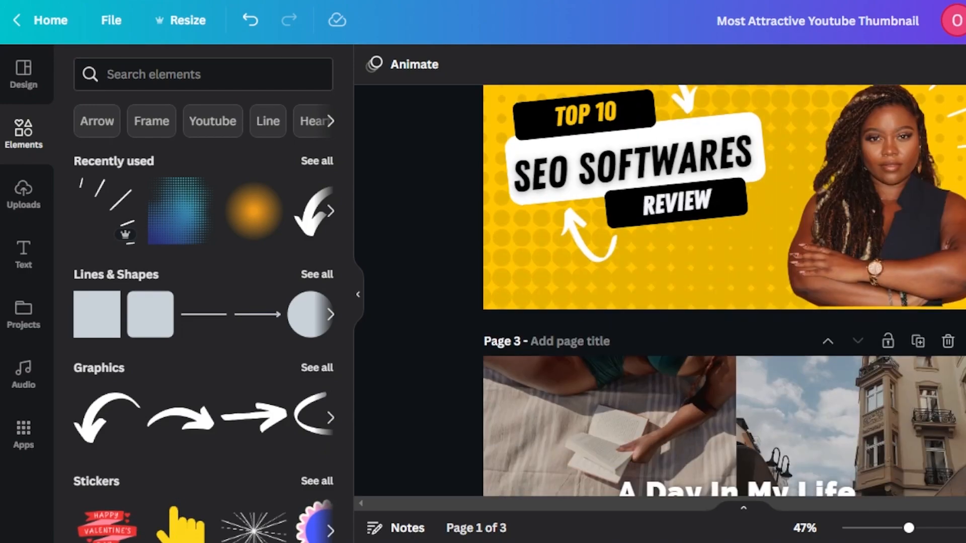
{"action": "scroll", "coordinate": [724, 291], "scroll_direction": "down", "scroll_amount": 5}
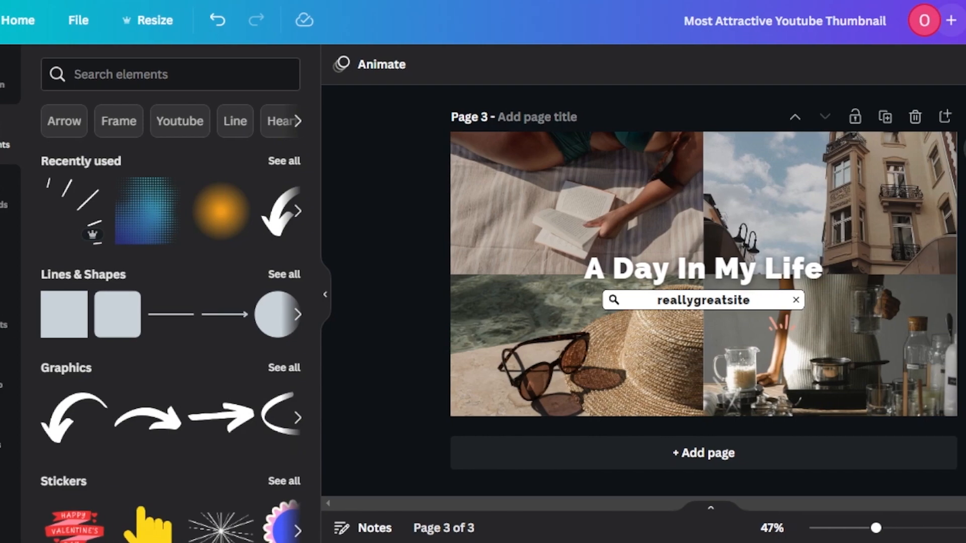
Step: Look over the design's download settings for file type, size and pages, close them and return to page 1
{"action": "left_click", "coordinate": [952, 22]}
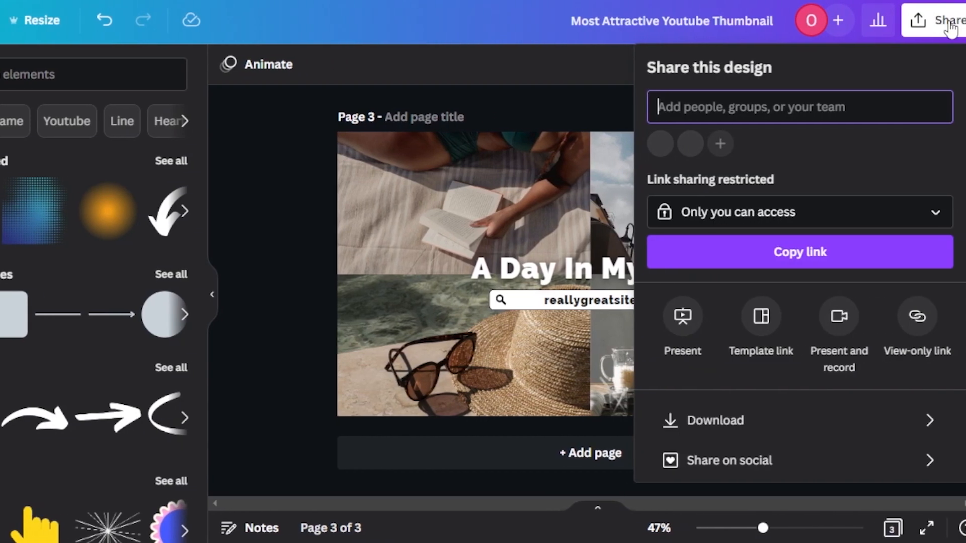
{"action": "left_click", "coordinate": [701, 424]}
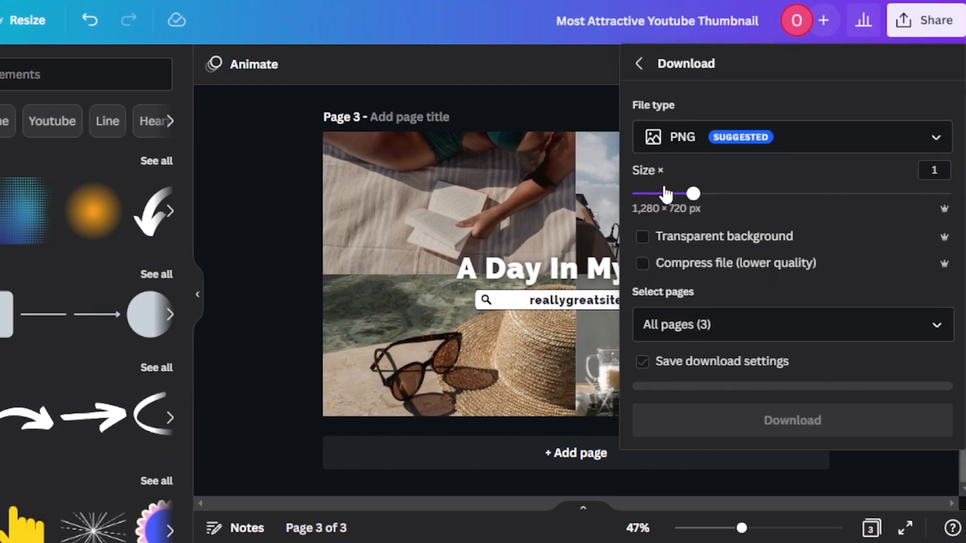
{"action": "left_click", "coordinate": [264, 158]}
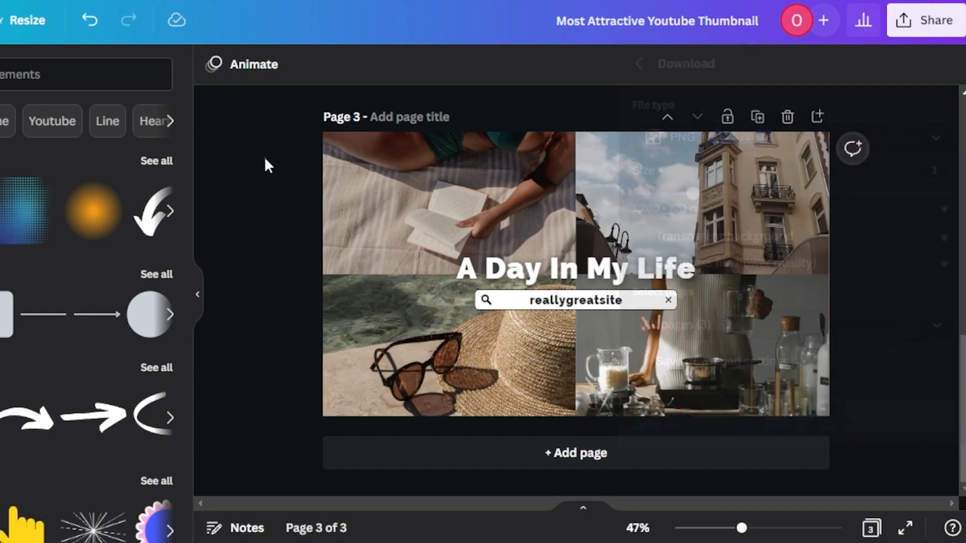
{"action": "left_click_drag", "start_coordinate": [963, 388], "coordinate": [962, 170]}
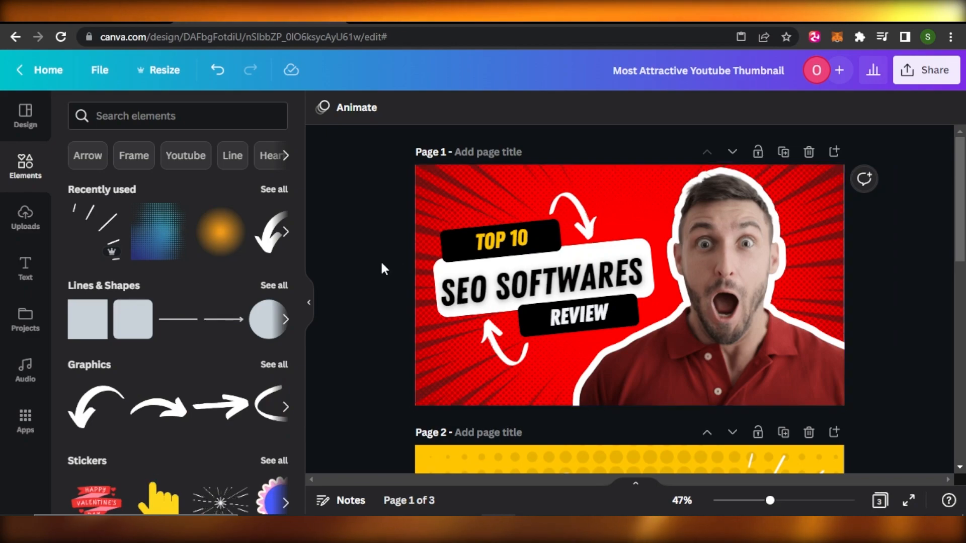